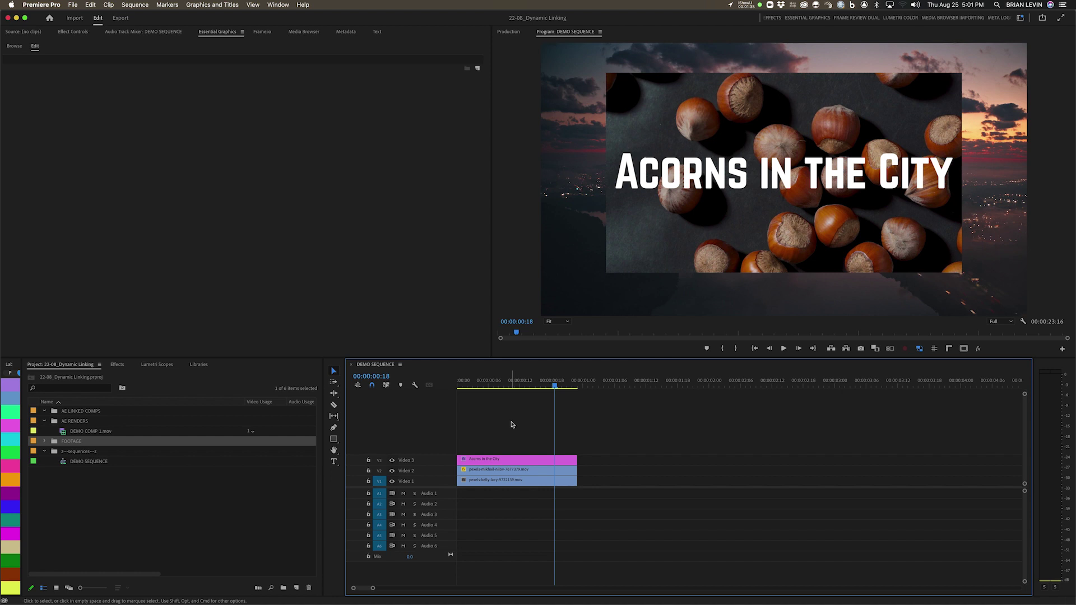
# Examine the commands available for the timeline clip at 00:00:09:20, including its After Effects replacement option, and return to the sequence start
pyautogui.press('-')
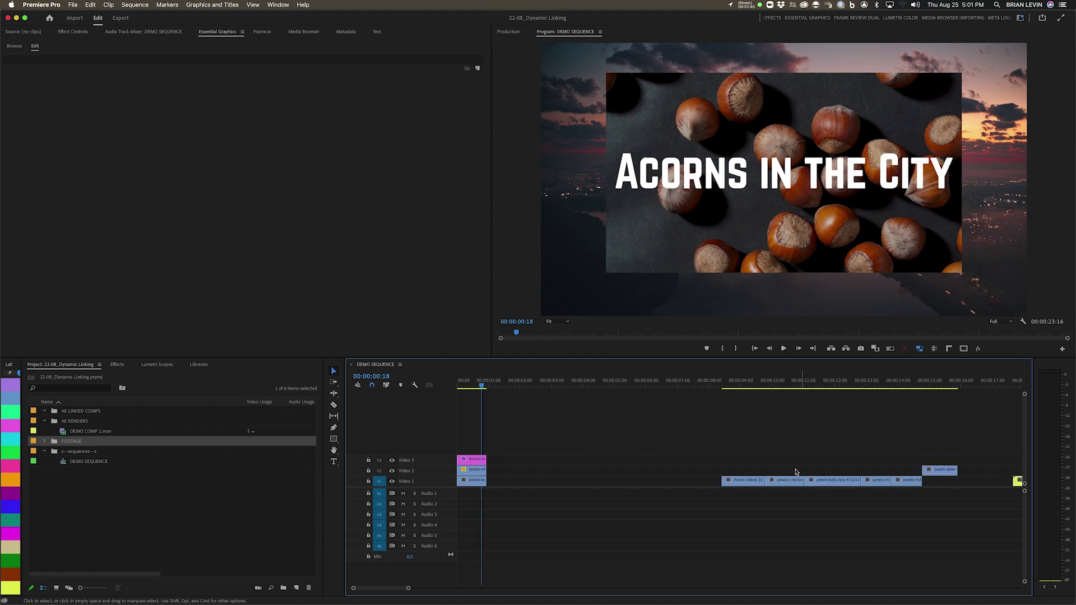
pyautogui.click(764, 385)
pyautogui.press('=')
pyautogui.click(766, 483)
pyautogui.rightClick(767, 484)
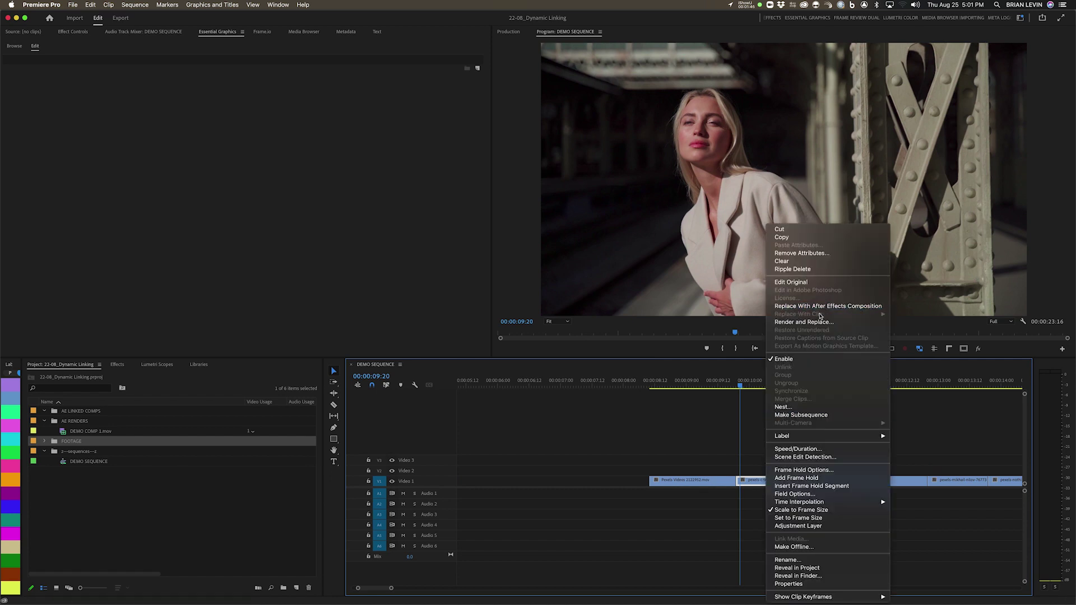
pyautogui.click(699, 405)
pyautogui.press('Home')
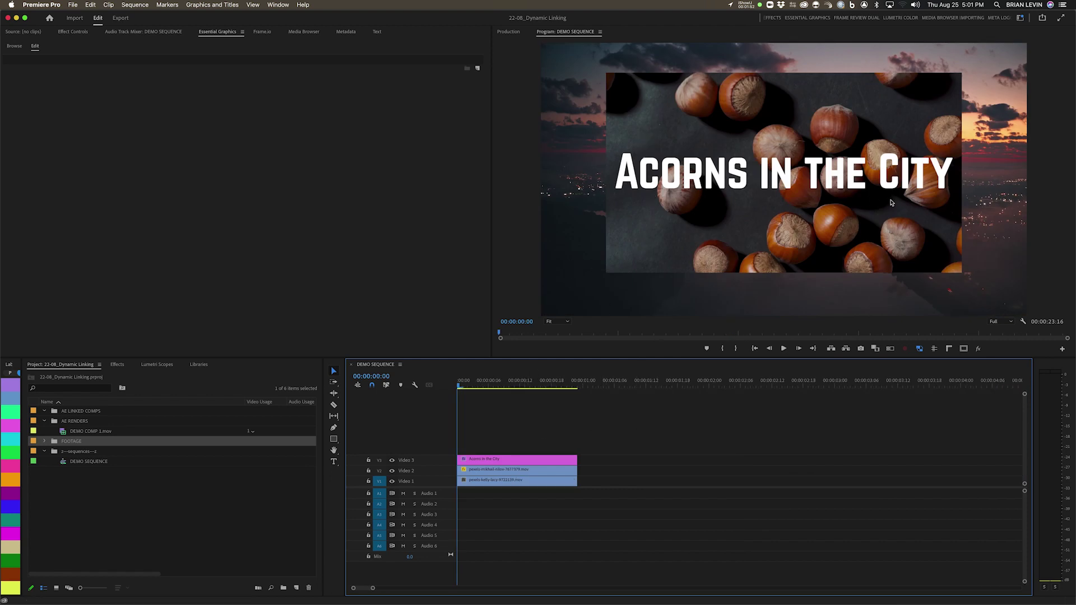
pyautogui.click(724, 226)
pyautogui.moveTo(724, 226); pyautogui.dragTo(362, 405)
pyautogui.press('super+z')
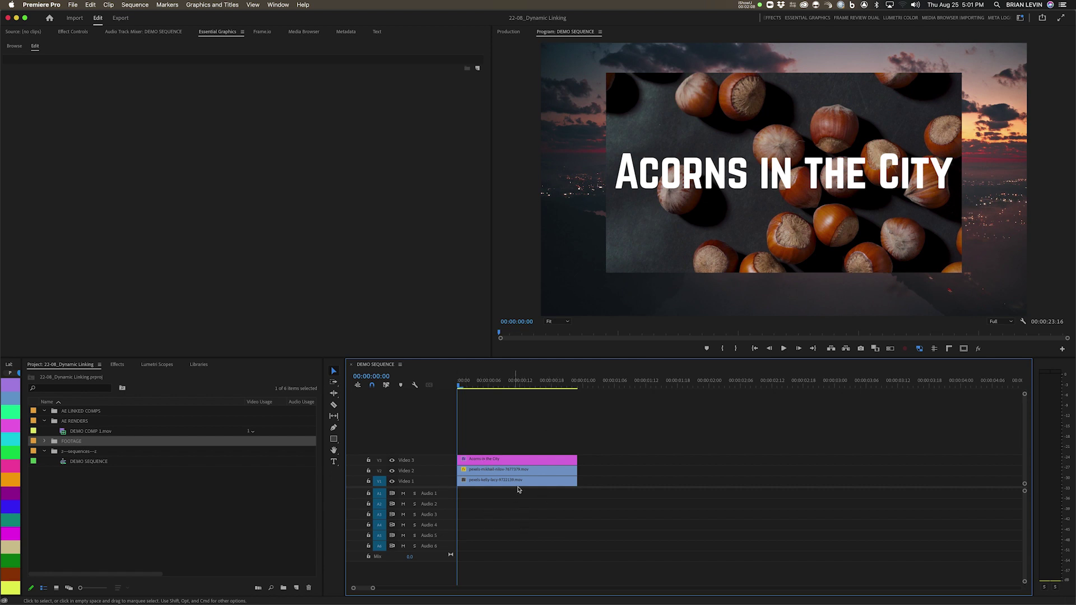
# Duplicate the opening three-clip title stack onto Video 4–6 and replace the copies with a linked After Effects composition
pyautogui.click(509, 437)
pyautogui.moveTo(543, 482); pyautogui.dragTo(523, 453)
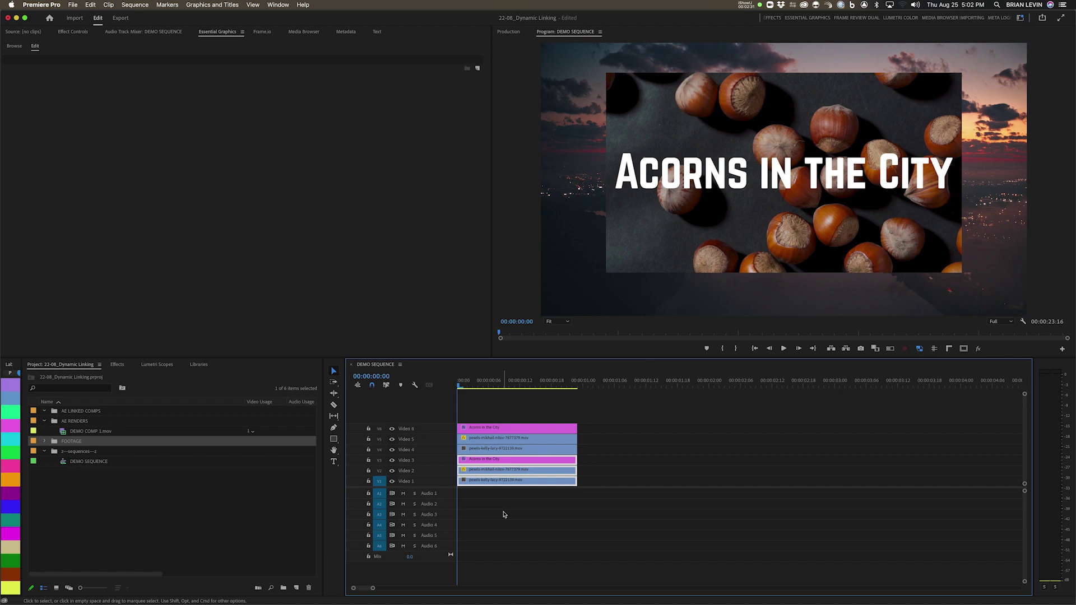
pyautogui.moveTo(507, 413); pyautogui.dragTo(524, 453)
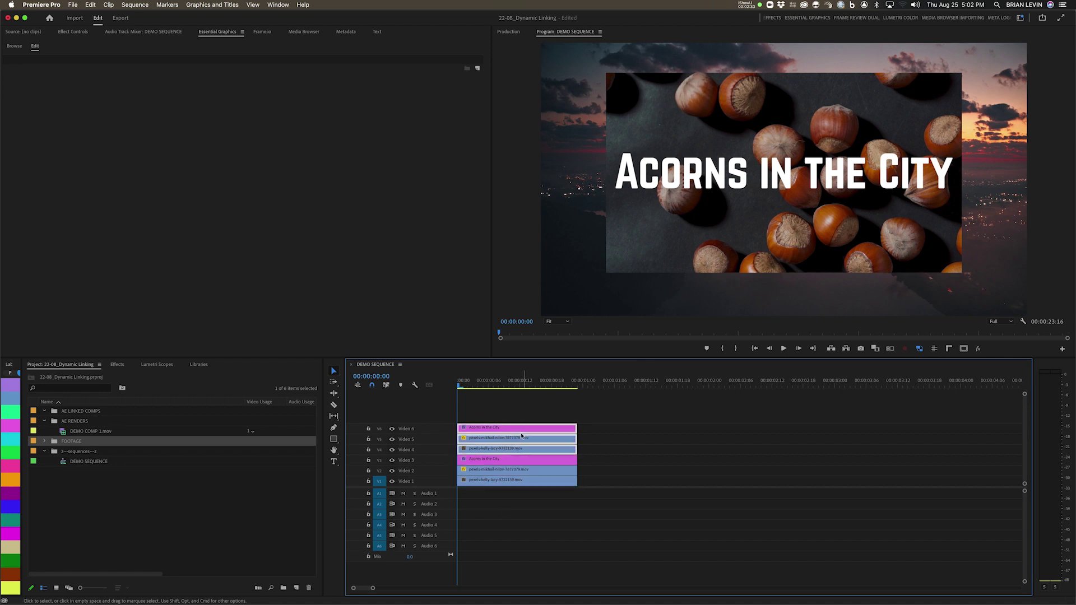
pyautogui.rightClick(521, 430)
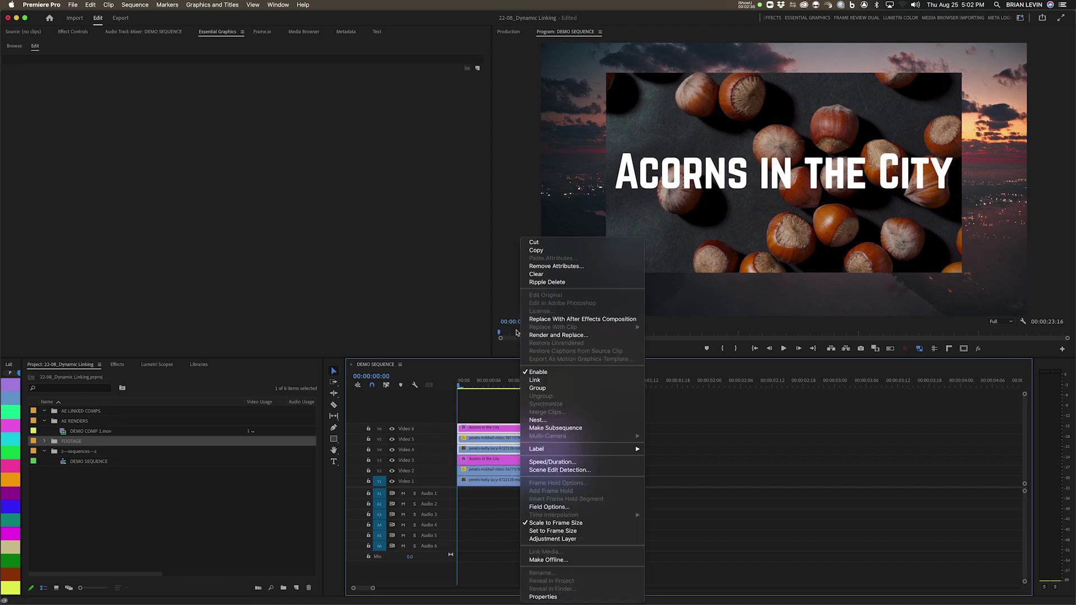
pyautogui.click(552, 320)
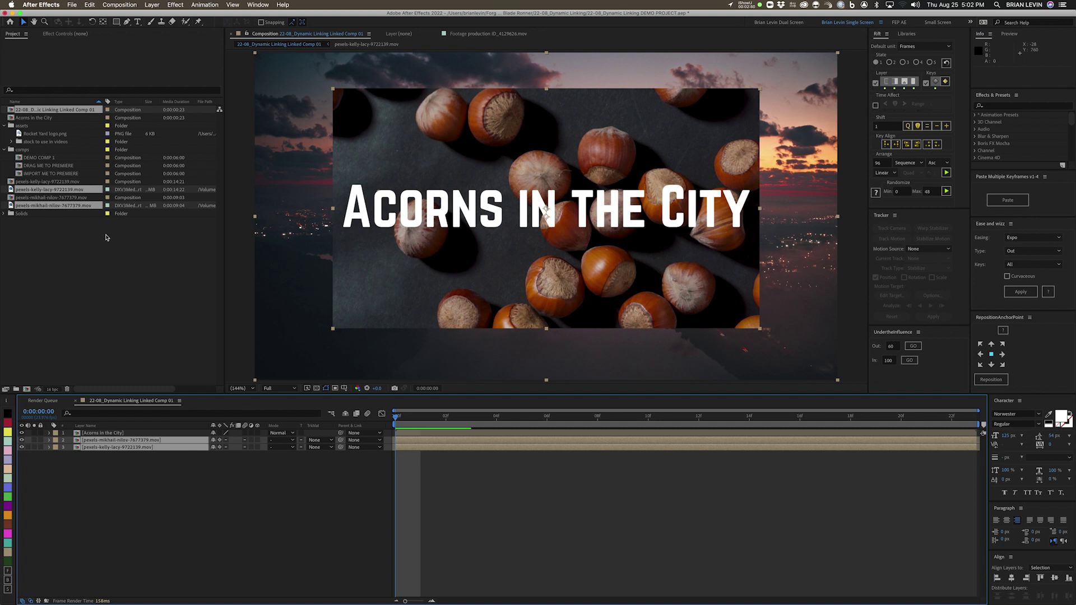
# Try repositioning the acorn footage layer within the linked composition
pyautogui.click(148, 497)
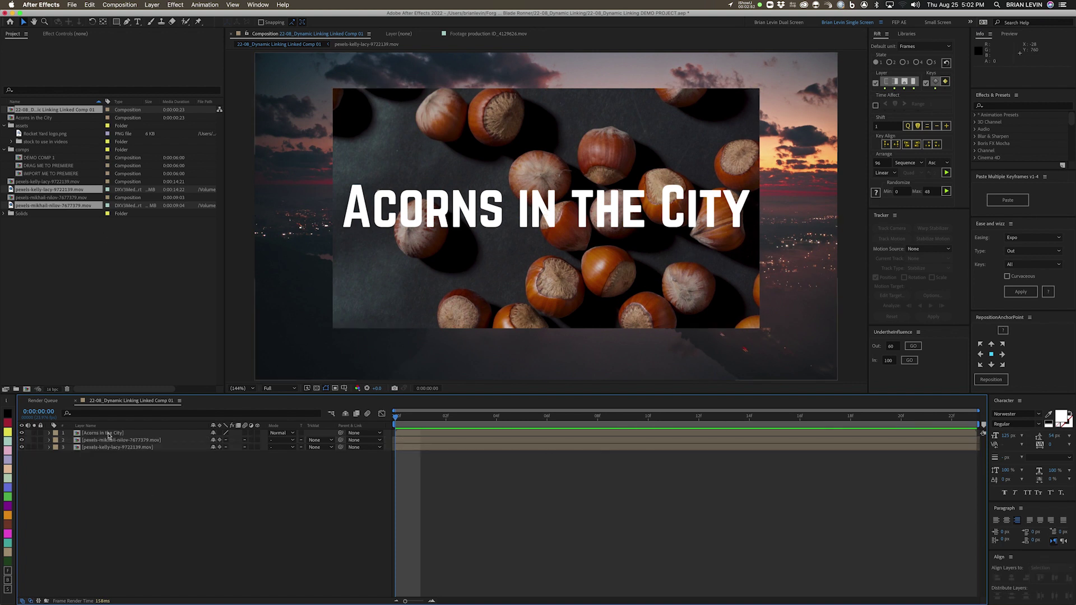
pyautogui.click(112, 433)
pyautogui.click(112, 441)
pyautogui.moveTo(431, 249); pyautogui.dragTo(391, 227)
pyautogui.press('super+z')
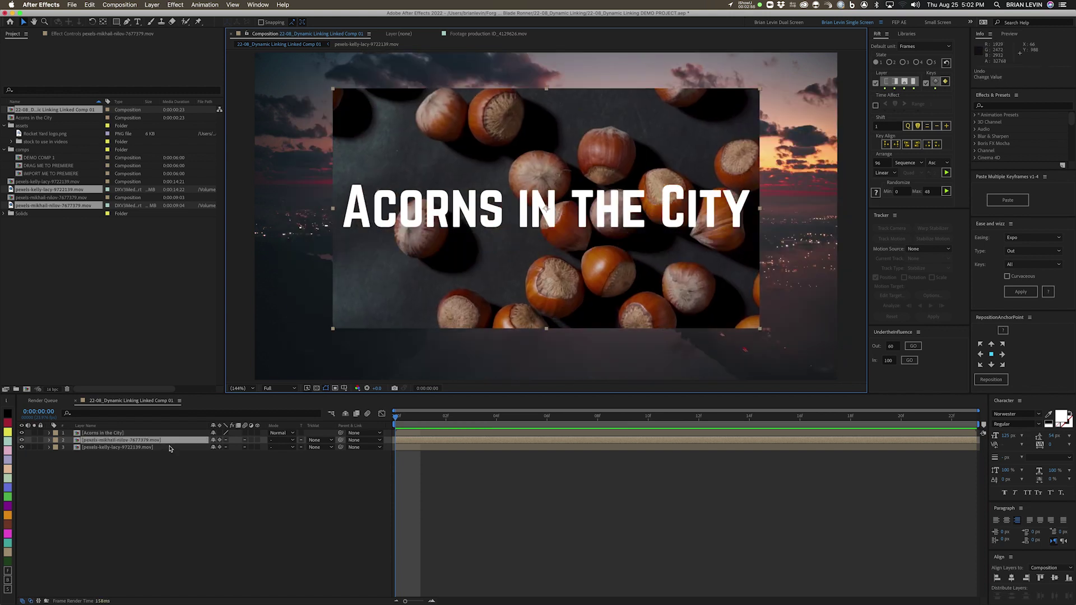
pyautogui.moveTo(325, 198); pyautogui.dragTo(244, 170)
pyautogui.click(286, 479)
# Switch back to Premiere Pro and move the new linked composition into the AE LINKED COMPS bin
pyautogui.press('super+Tab')
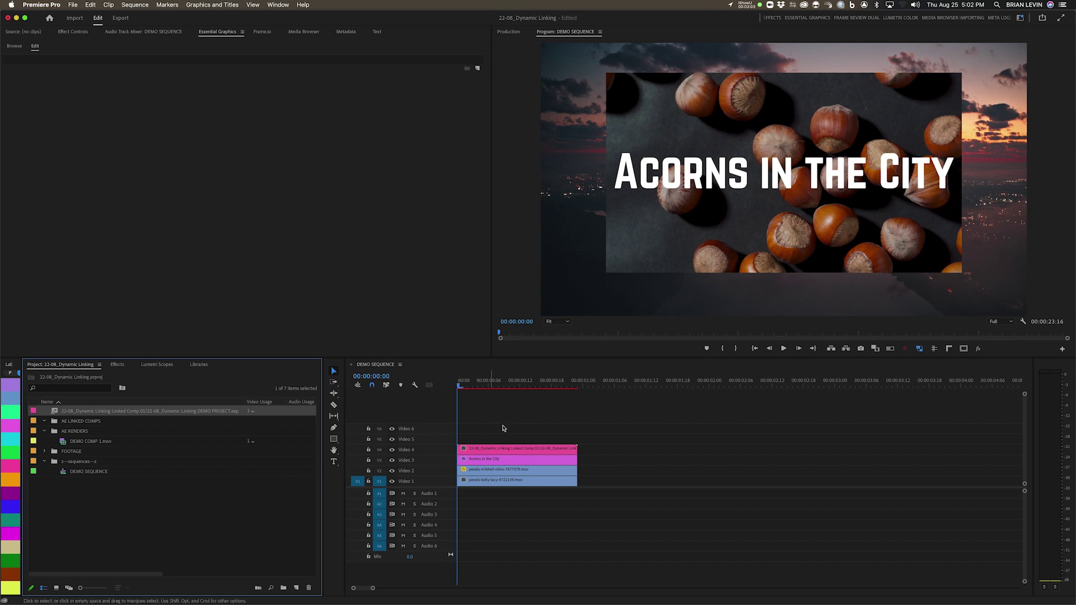
pyautogui.click(504, 452)
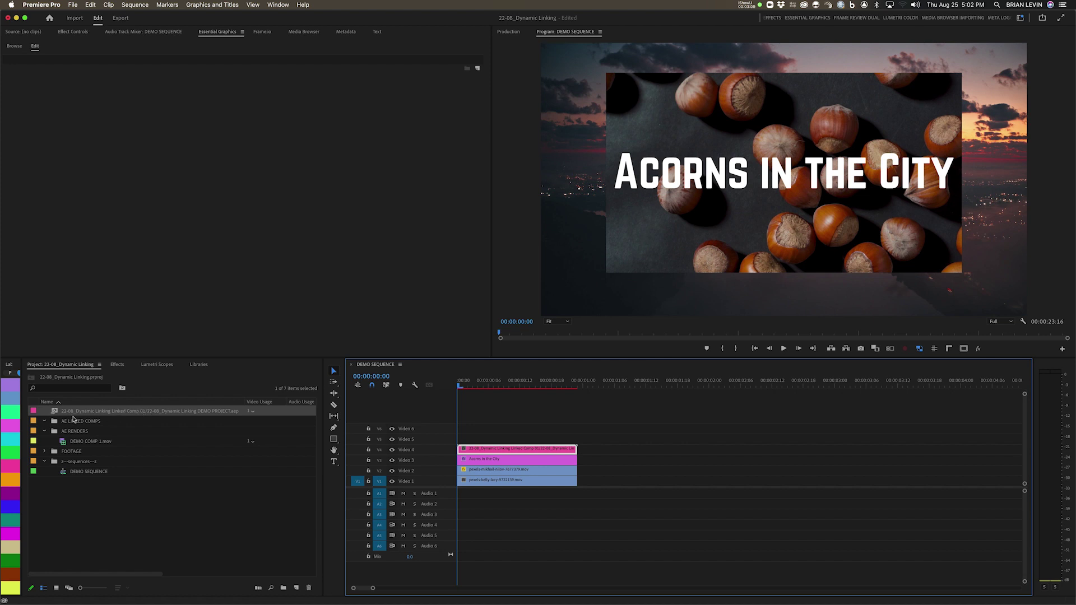
pyautogui.moveTo(55, 413); pyautogui.dragTo(54, 422)
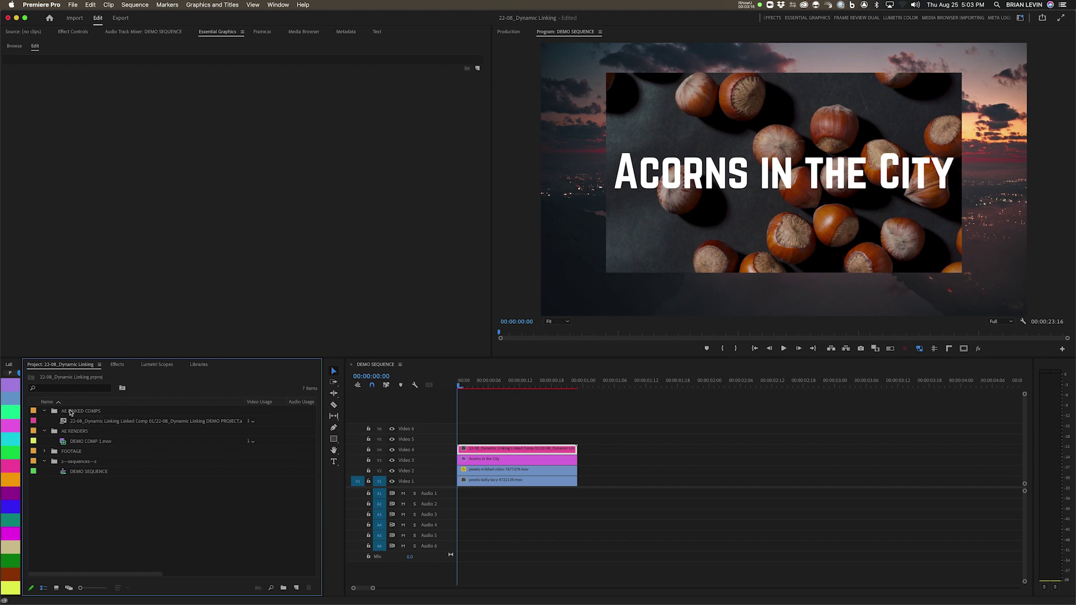
pyautogui.click(503, 412)
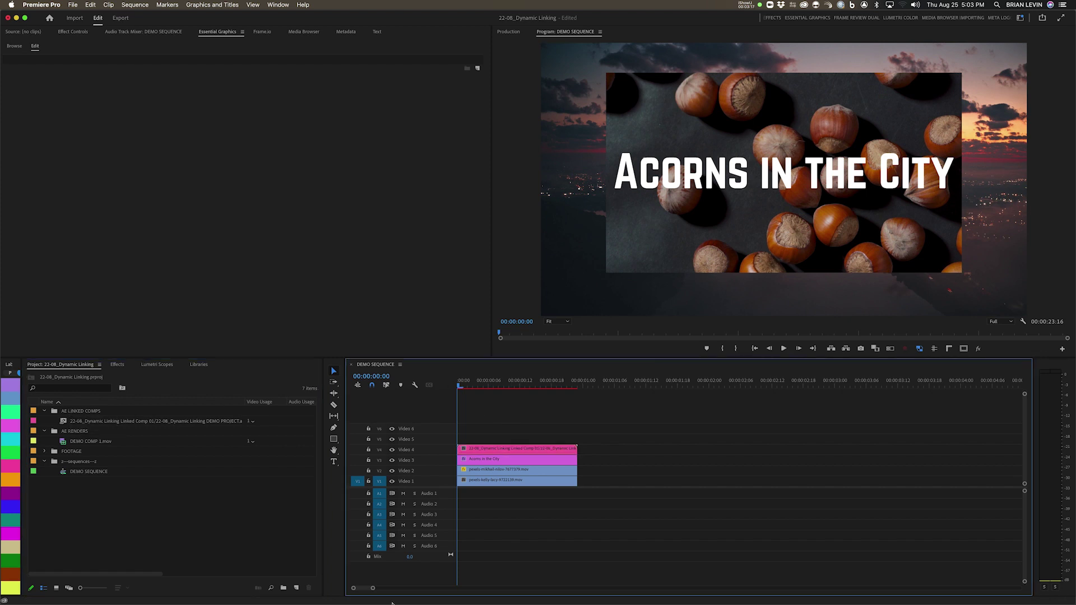
# Switch to After Effects and open the DRAG ME TO PREMIERE and IMPORT ME TO PREMIERE compositions for review
pyautogui.click(347, 595)
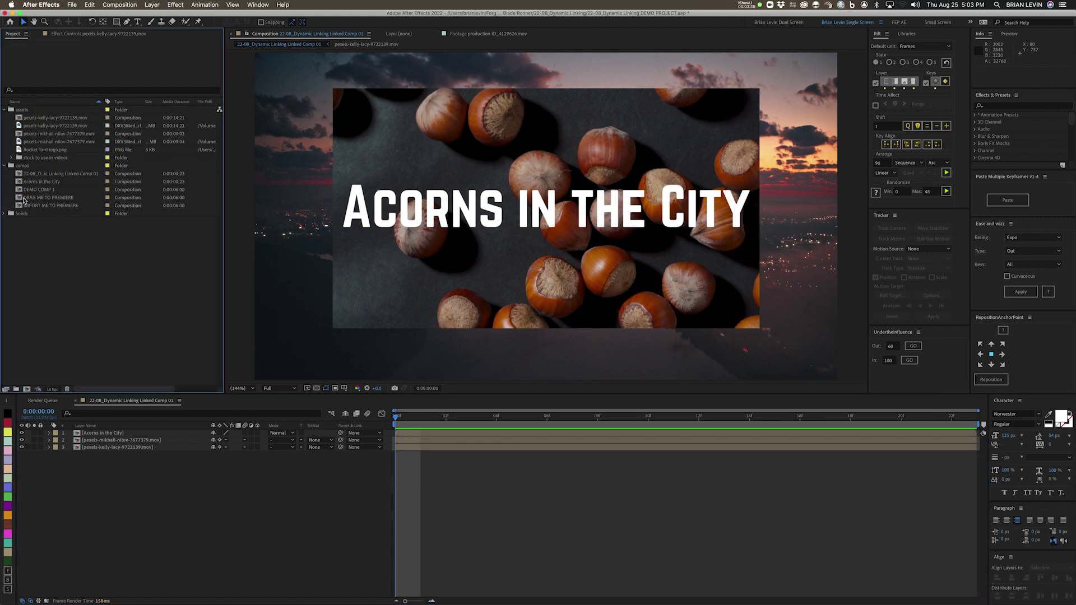
pyautogui.click(24, 200)
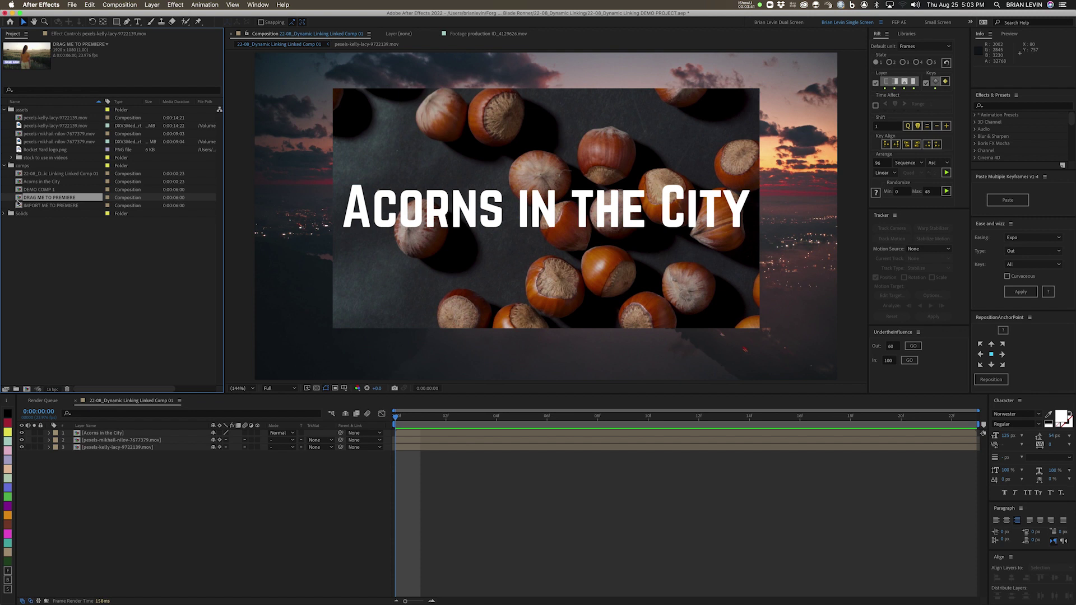
pyautogui.doubleClick(23, 199)
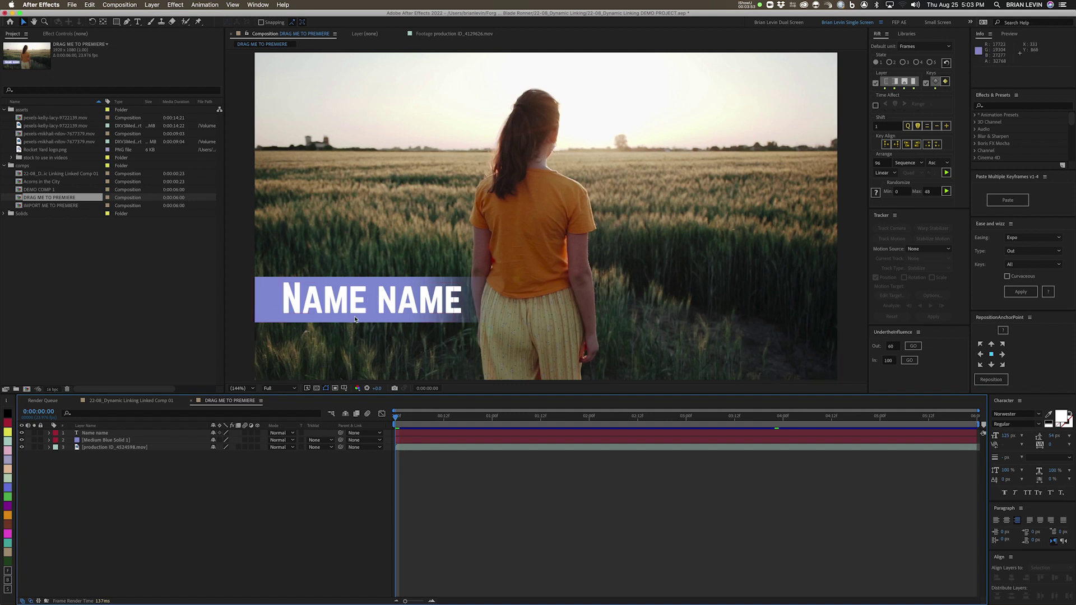
pyautogui.click(24, 206)
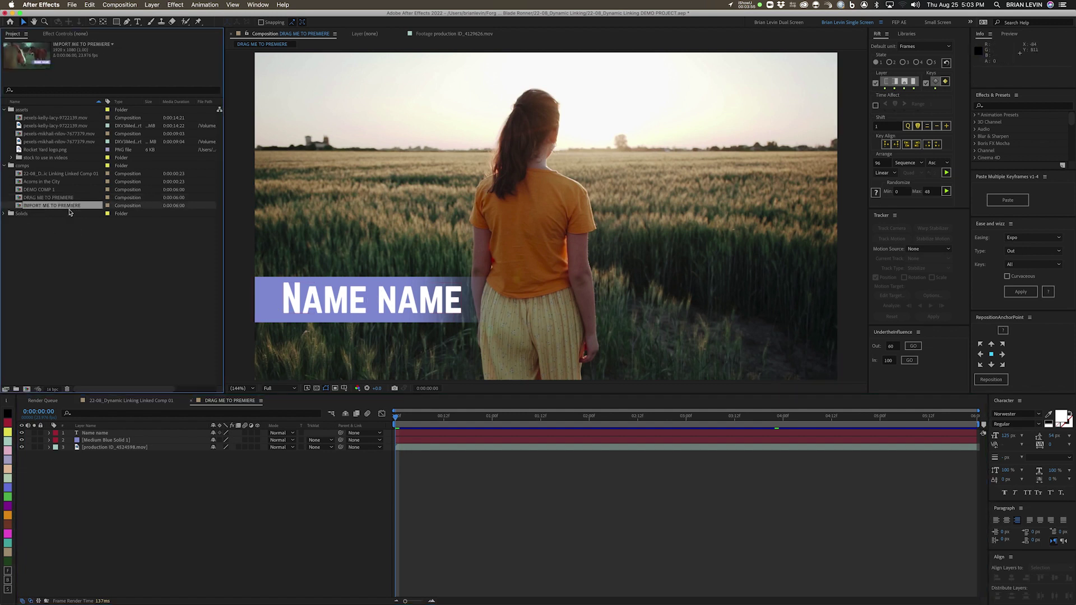
pyautogui.doubleClick(24, 206)
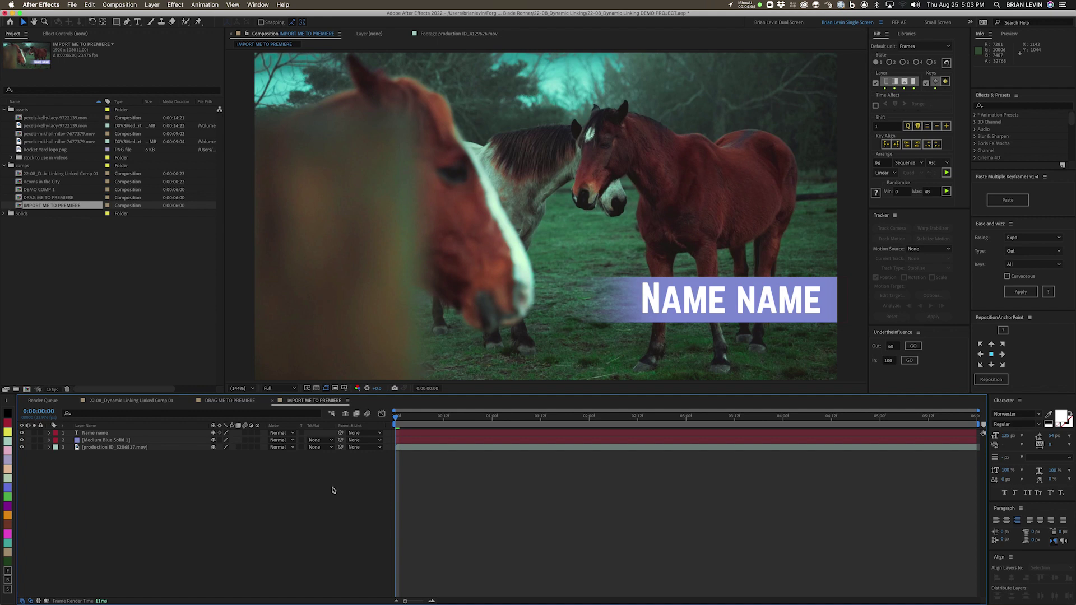
# Bring the DRAG ME TO PREMIERE composition from the After Effects project directly into Premiere Pro's AE LINKED COMPS bin
pyautogui.click(21, 197)
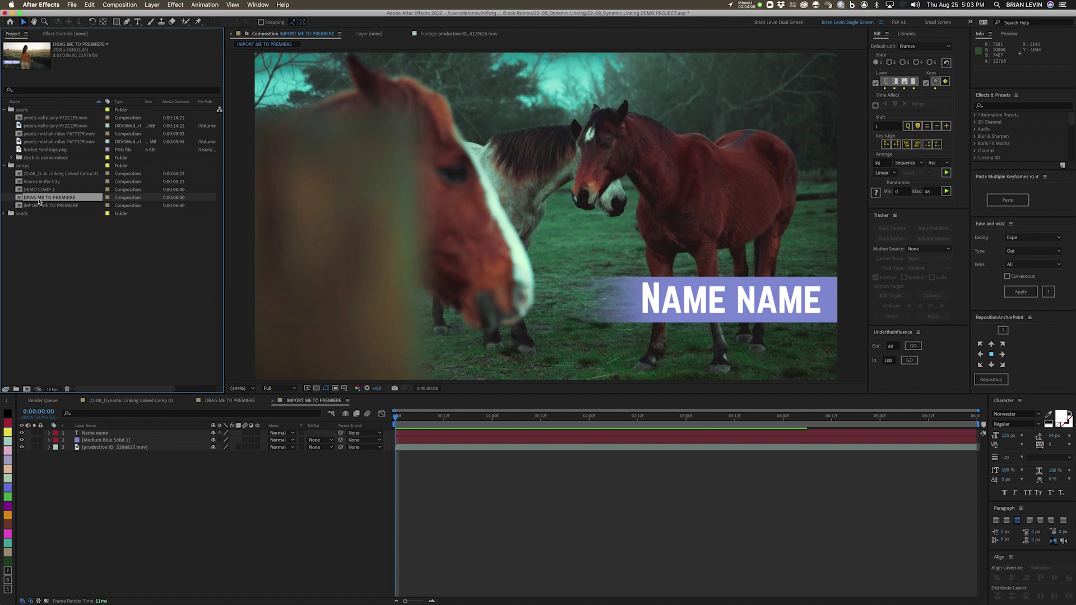
pyautogui.moveTo(76, 13); pyautogui.dragTo(380, 6)
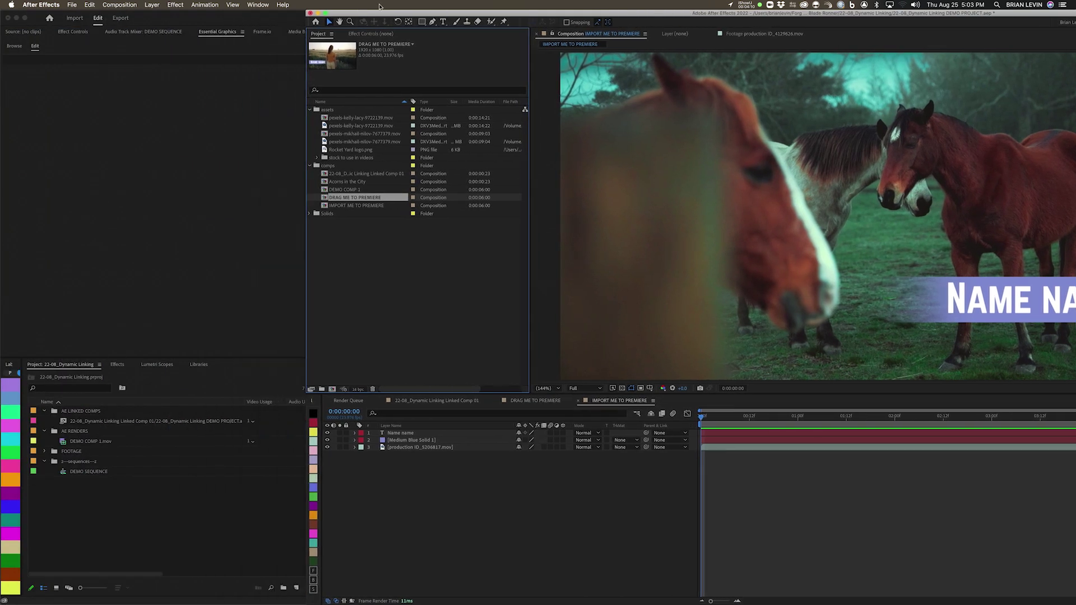
pyautogui.keyDown('shift'); pyautogui.click(336, 206); pyautogui.keyUp('shift')
pyautogui.moveTo(284, 268); pyautogui.dragTo(64, 412)
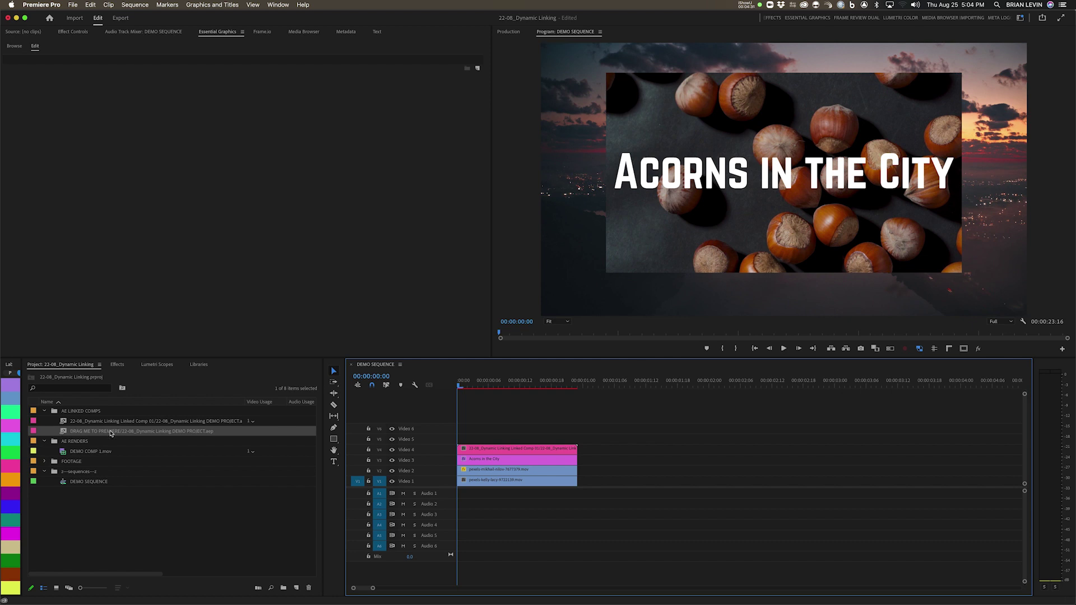
# Place the DRAG ME TO PREMIERE composition on Video 4 just after the opening title stack and preview it
pyautogui.moveTo(64, 434); pyautogui.dragTo(600, 447)
pyautogui.click(659, 381)
pyautogui.press('-')
pyautogui.press('-')
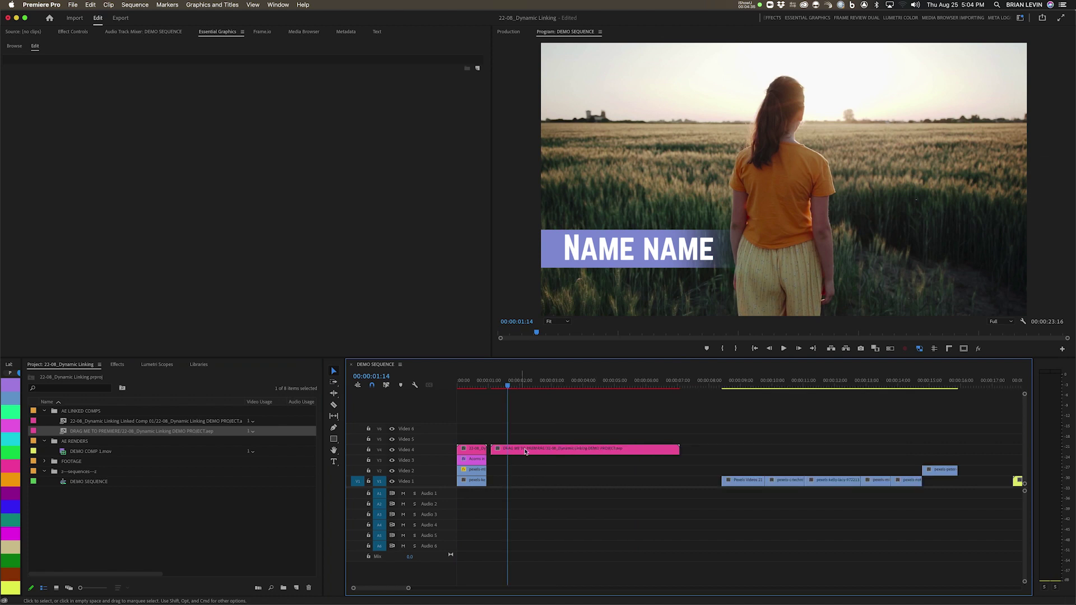
pyautogui.click(563, 381)
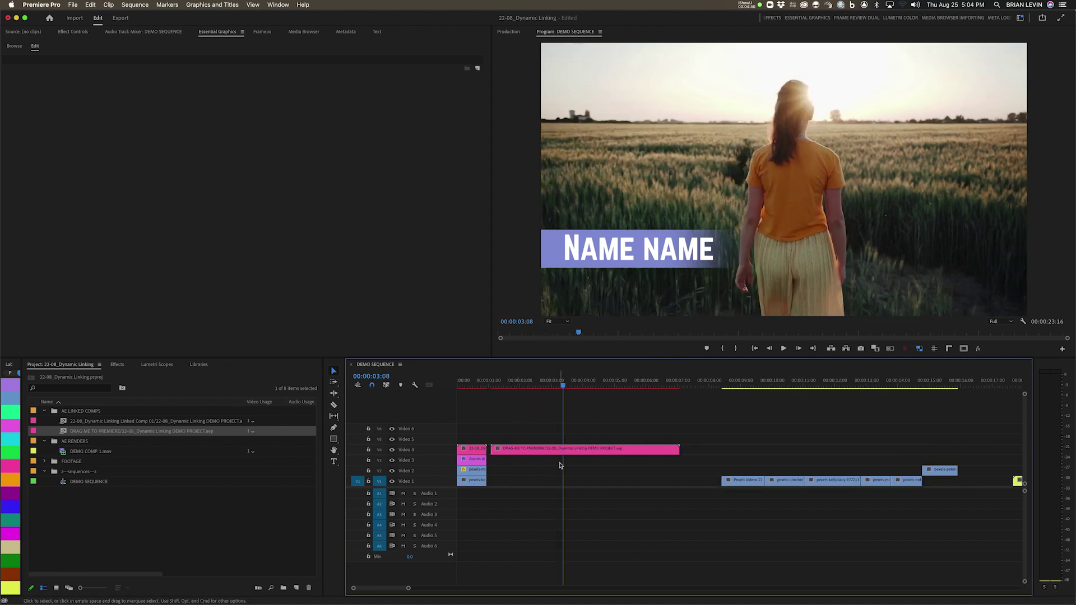
pyautogui.click(691, 465)
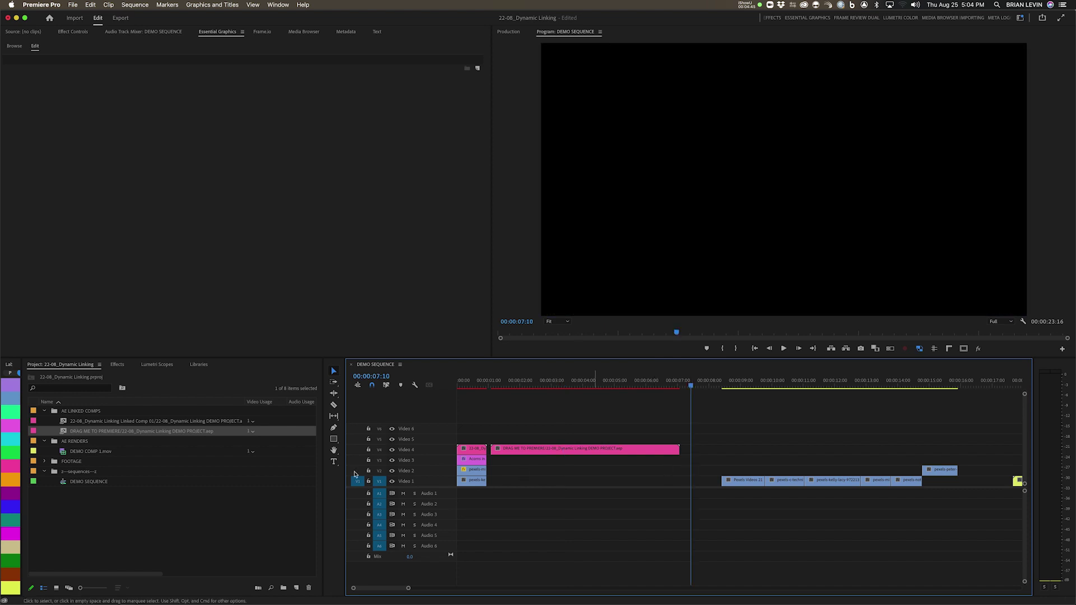
# Import the IMPORT ME TO PREMIERE composition from the comps folder of the 22-08_Dynamic Linking DEMO PROJECT.aep using the Media Browser
pyautogui.click(301, 31)
pyautogui.click(47, 150)
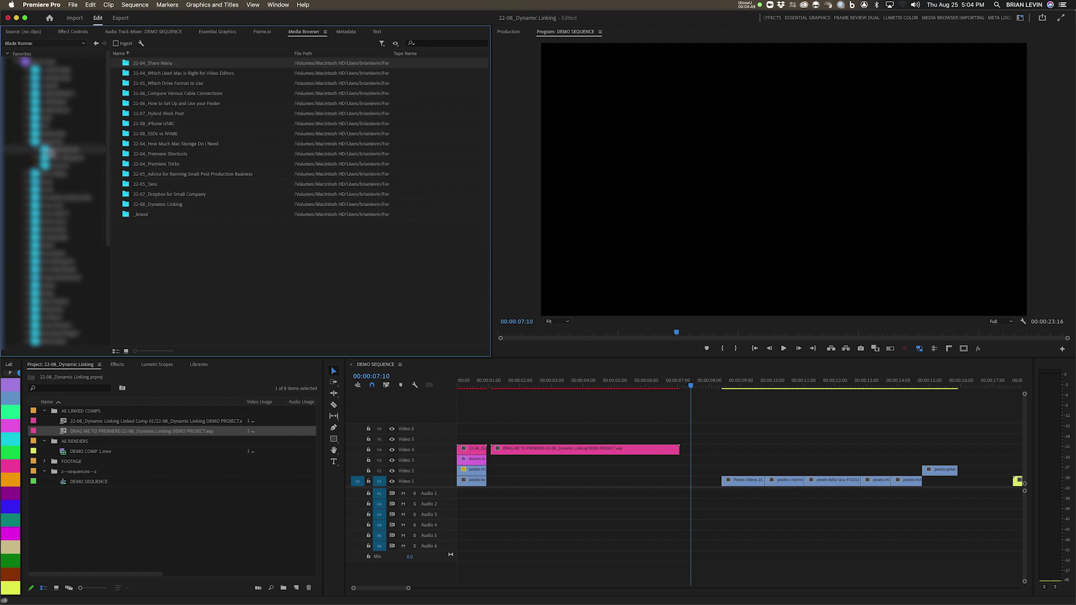
pyautogui.doubleClick(133, 207)
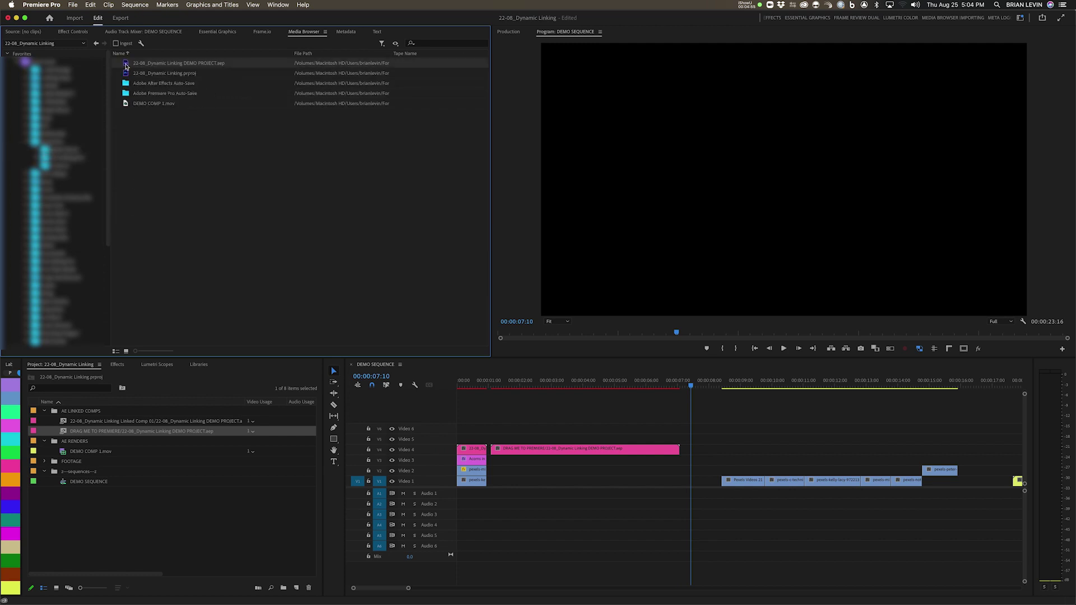
pyautogui.doubleClick(126, 64)
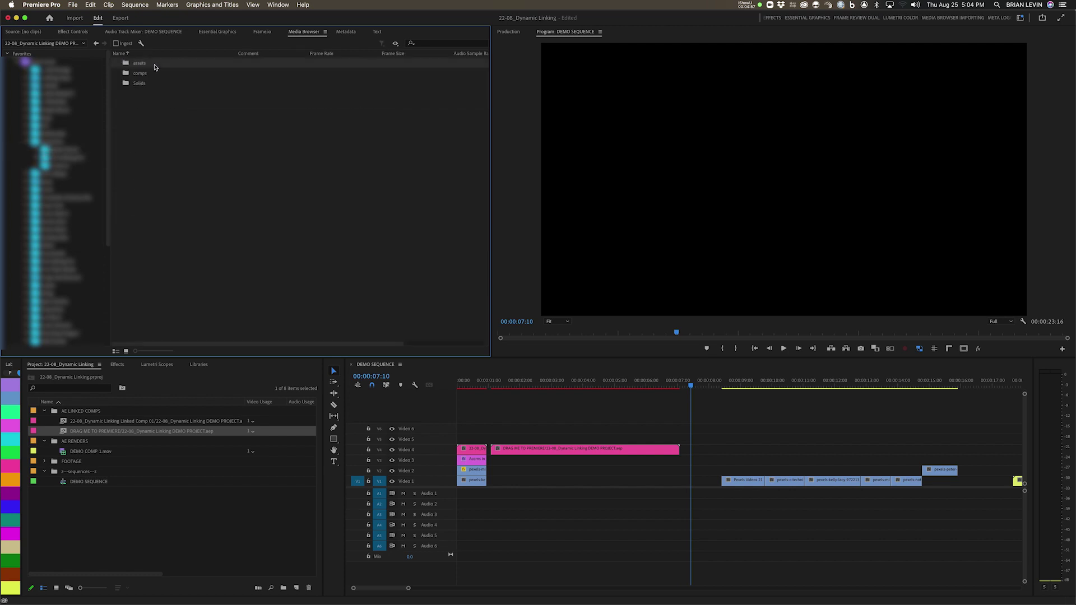
pyautogui.doubleClick(134, 73)
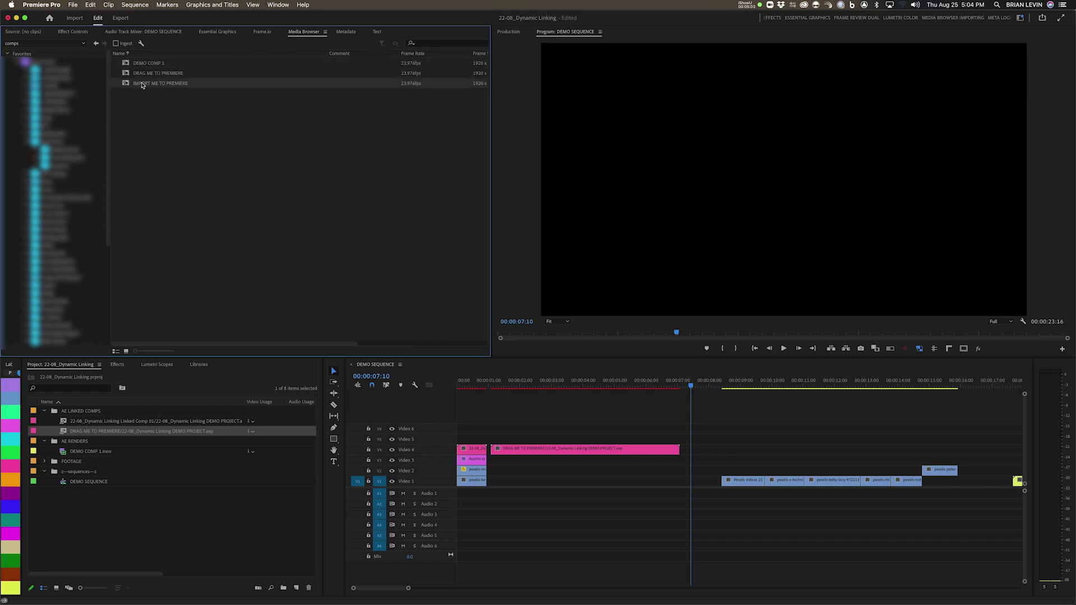
pyautogui.rightClick(130, 85)
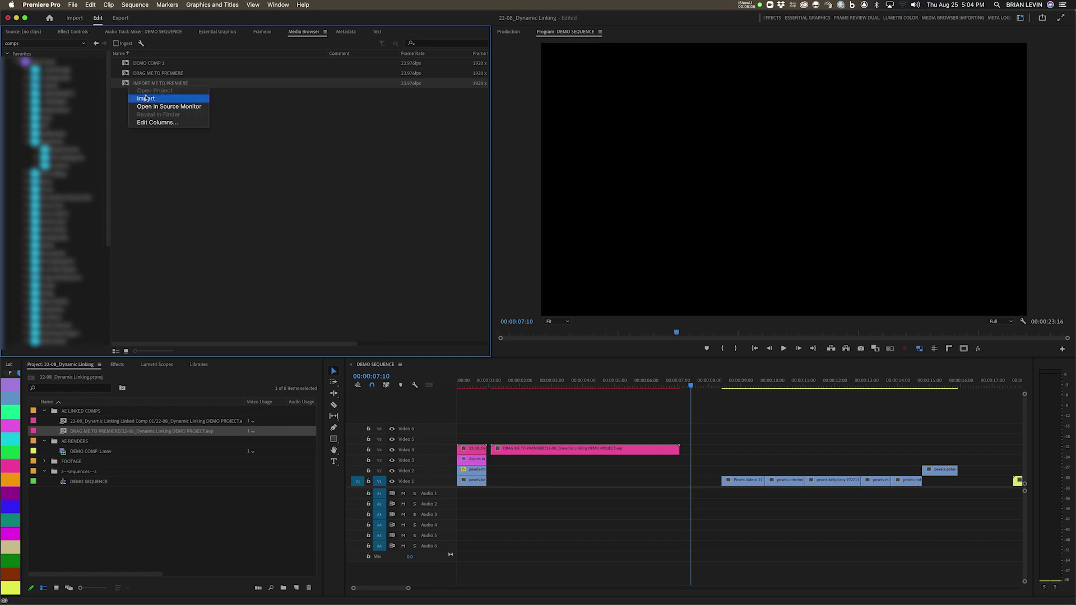
pyautogui.click(146, 98)
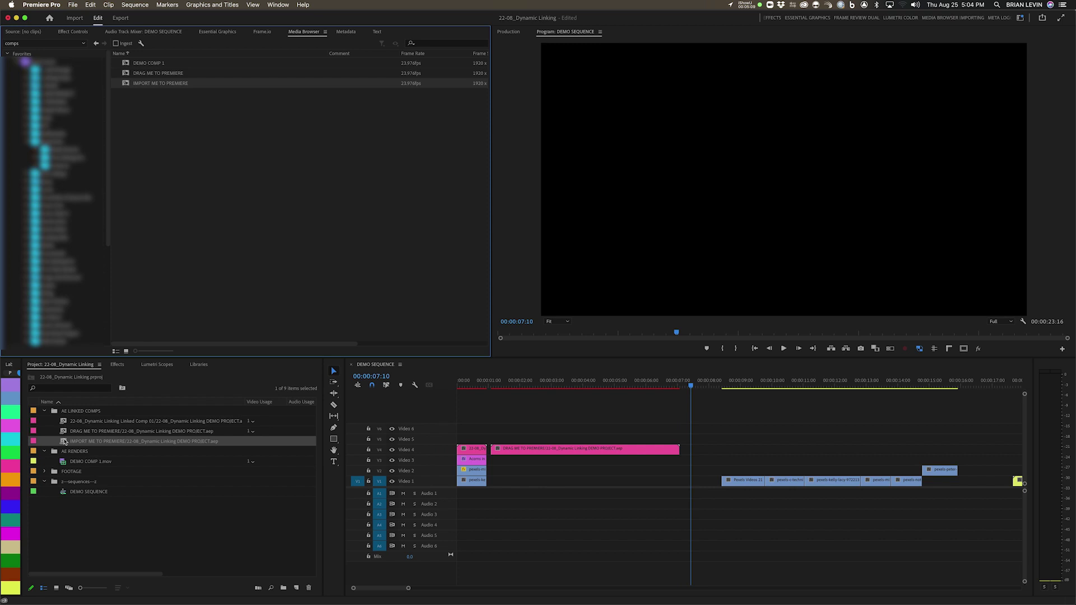
# Insert the IMPORT ME TO PREMIERE composition on Video 4 at 00:00:07:10 and preview it
pyautogui.moveTo(63, 444); pyautogui.dragTo(694, 452)
pyautogui.press('space')
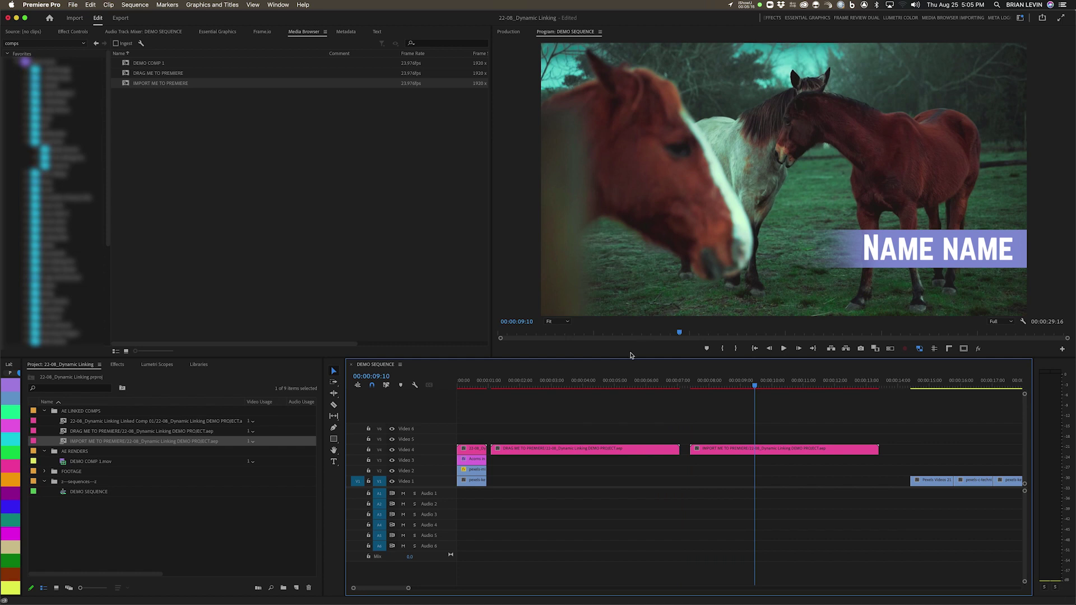
pyautogui.scroll(-3, 752, 415)
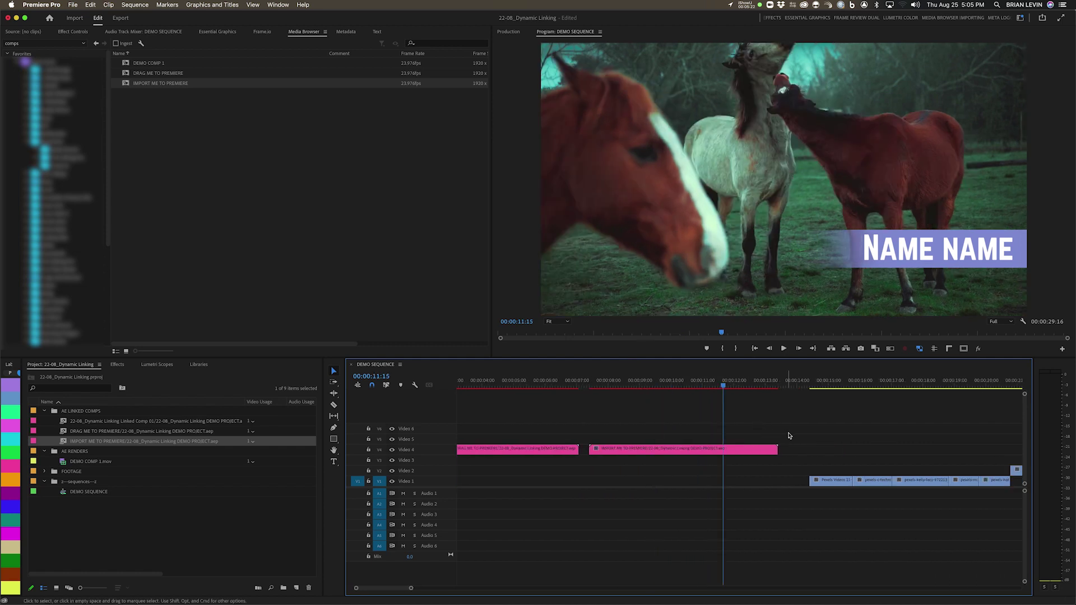
pyautogui.press('Down')
pyautogui.press('-')
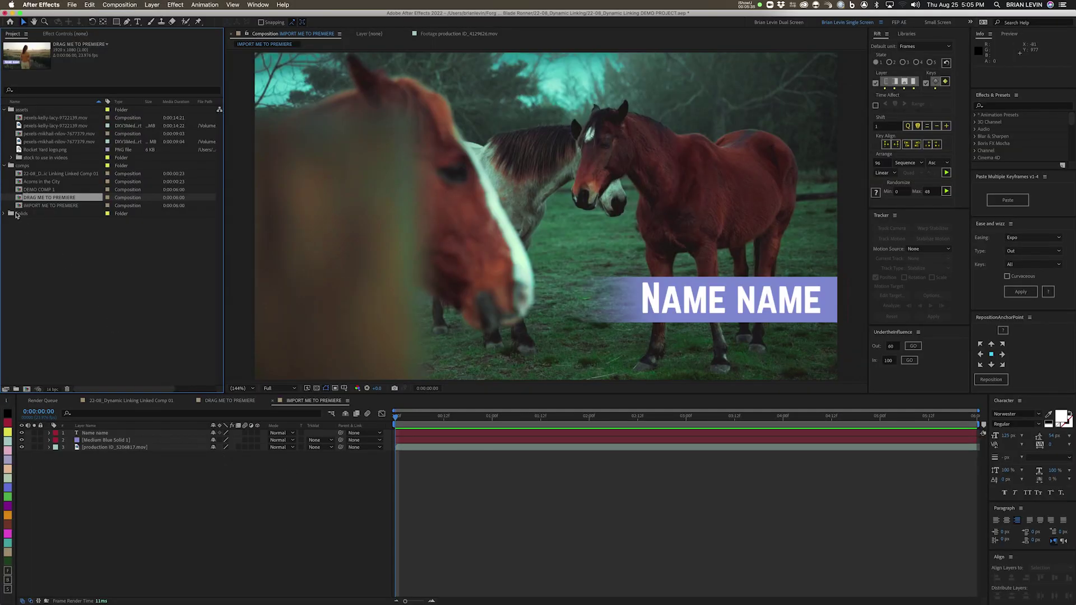
# Open DEMO COMP 1 from the comps folder and preview its opening Rocket Yard logo animation
pyautogui.click(20, 191)
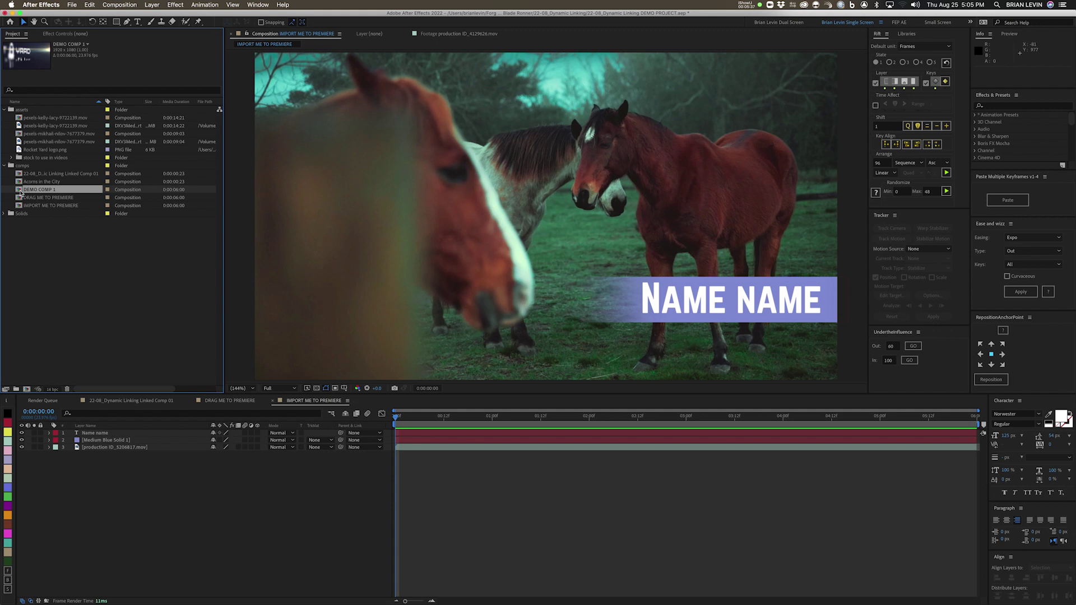
pyautogui.doubleClick(20, 191)
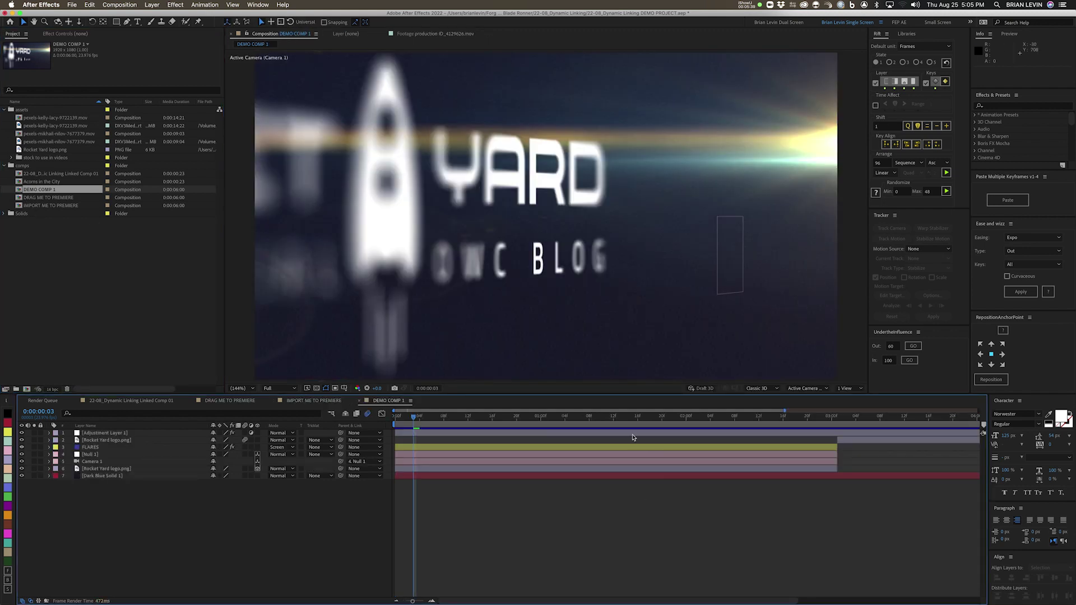
pyautogui.click(674, 418)
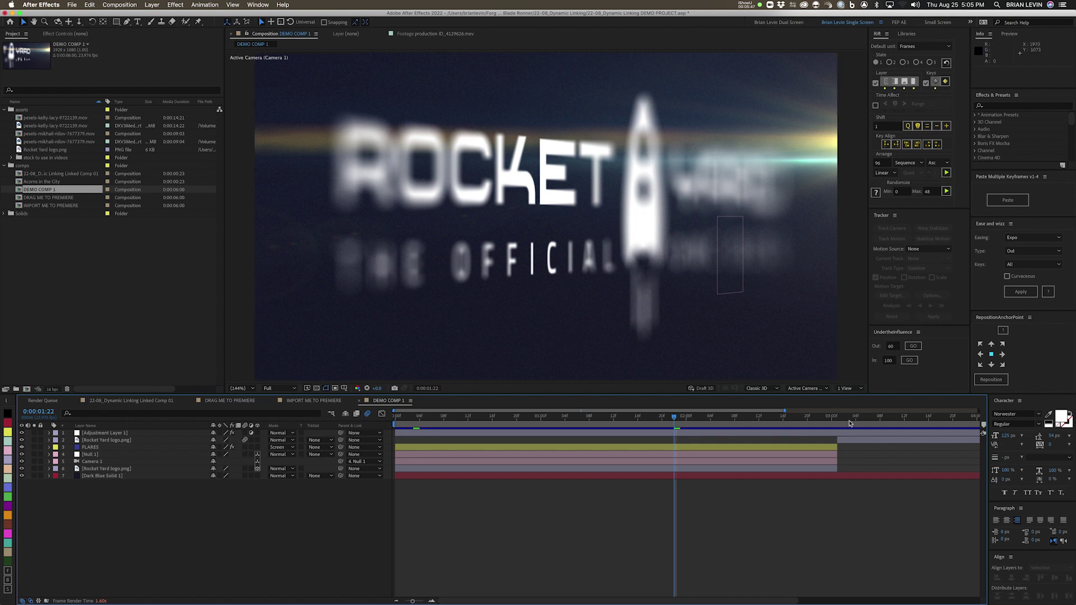
pyautogui.press('space')
pyautogui.press('space')
# Preview the ending from the start of the upper Rocket Yard logo.png layer, and return to the composition's first frame
pyautogui.click(849, 435)
pyautogui.click(850, 440)
pyautogui.press('i')
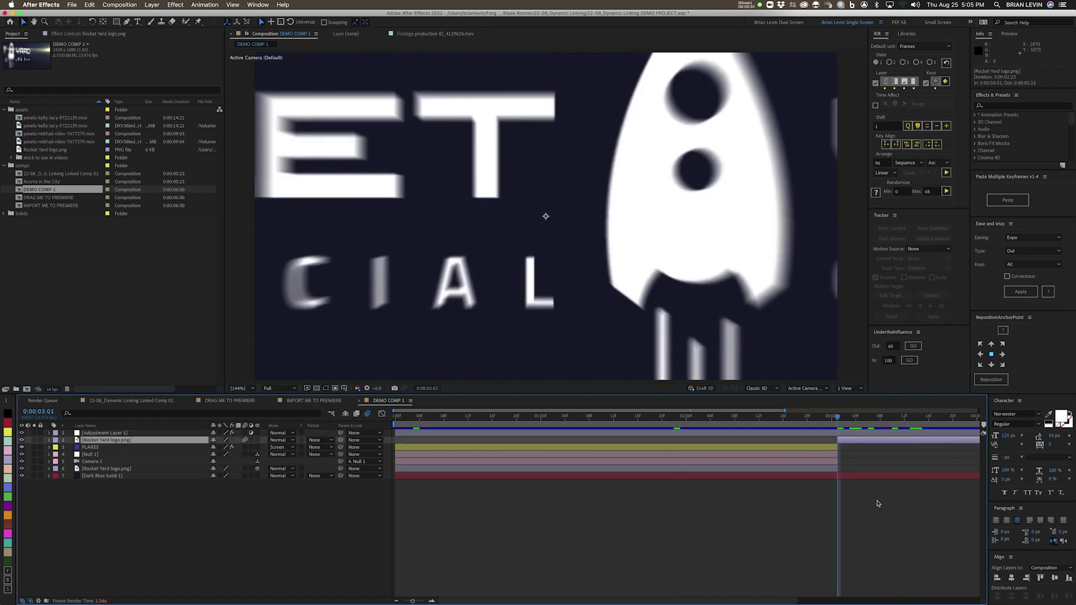
pyautogui.click(884, 517)
pyautogui.press('space')
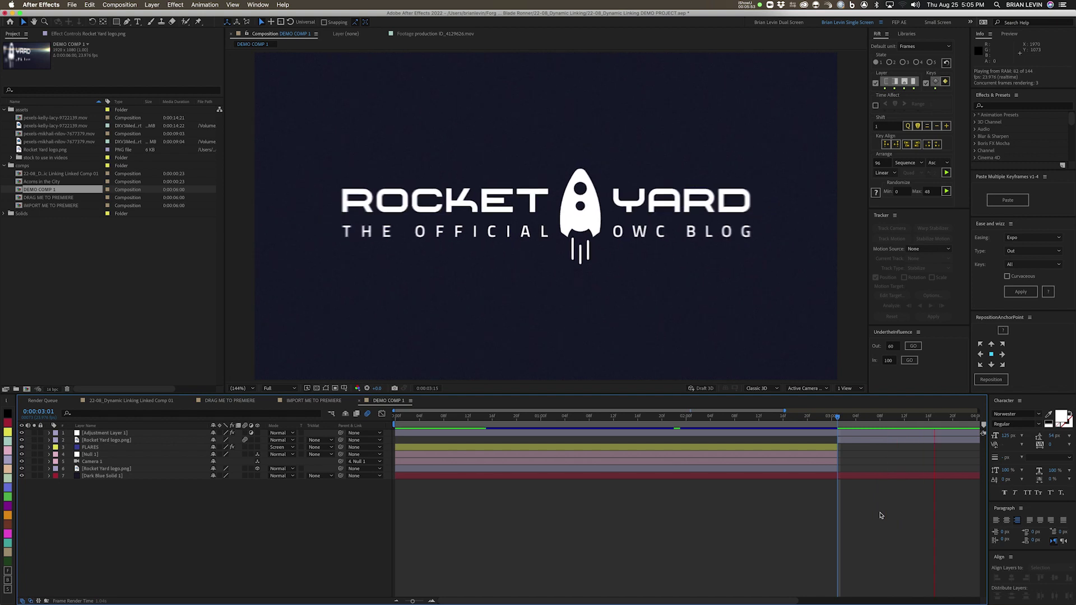
pyautogui.press(';')
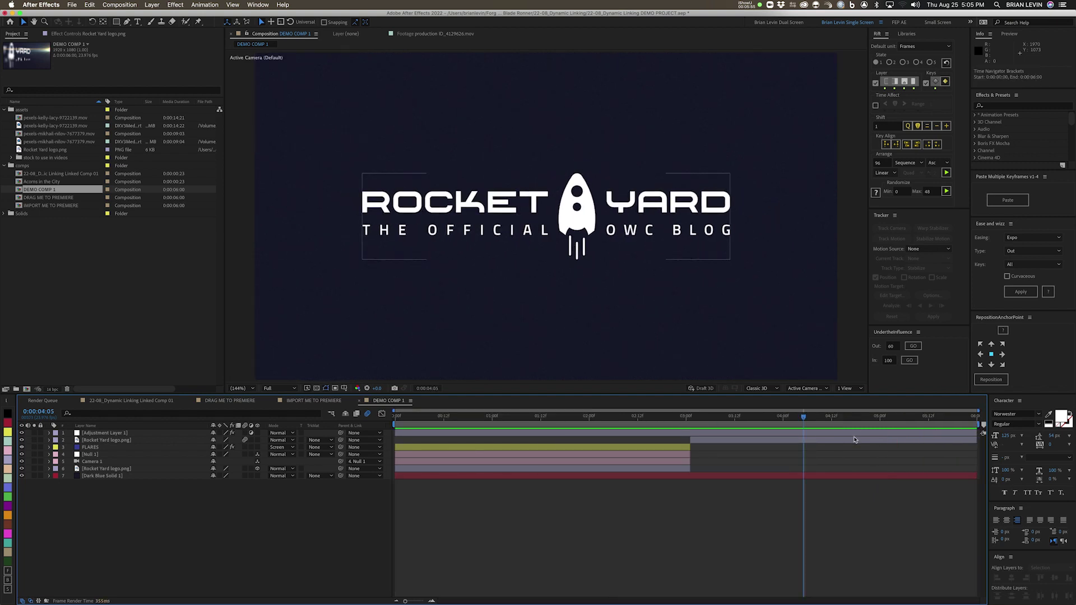
pyautogui.press('Home')
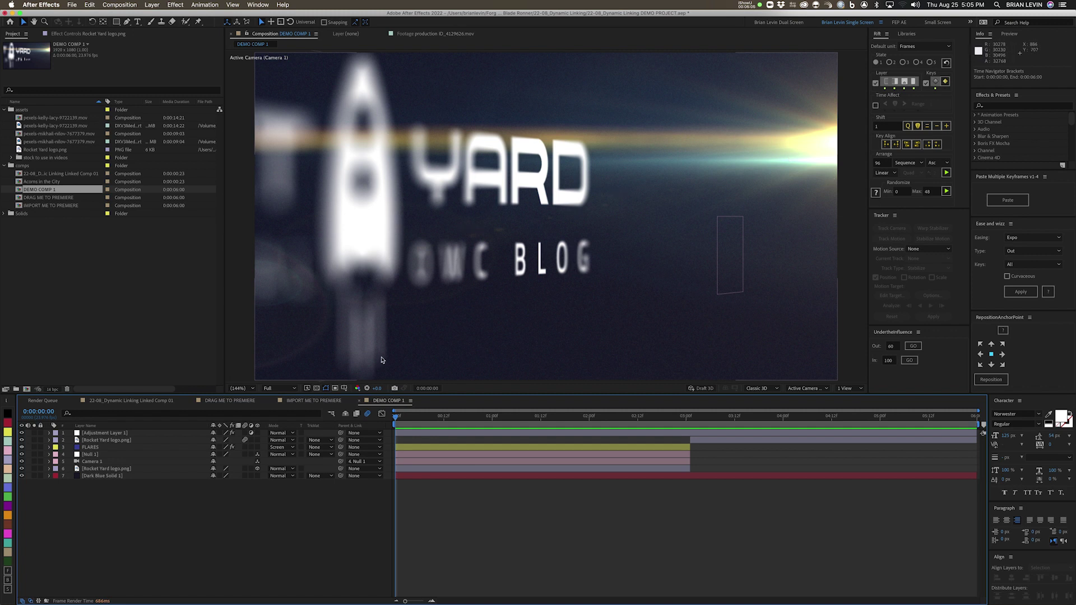
# Show the layers' render times, examine the lower Rocket Yard logo.png layer's value, and hide them again
pyautogui.click(47, 601)
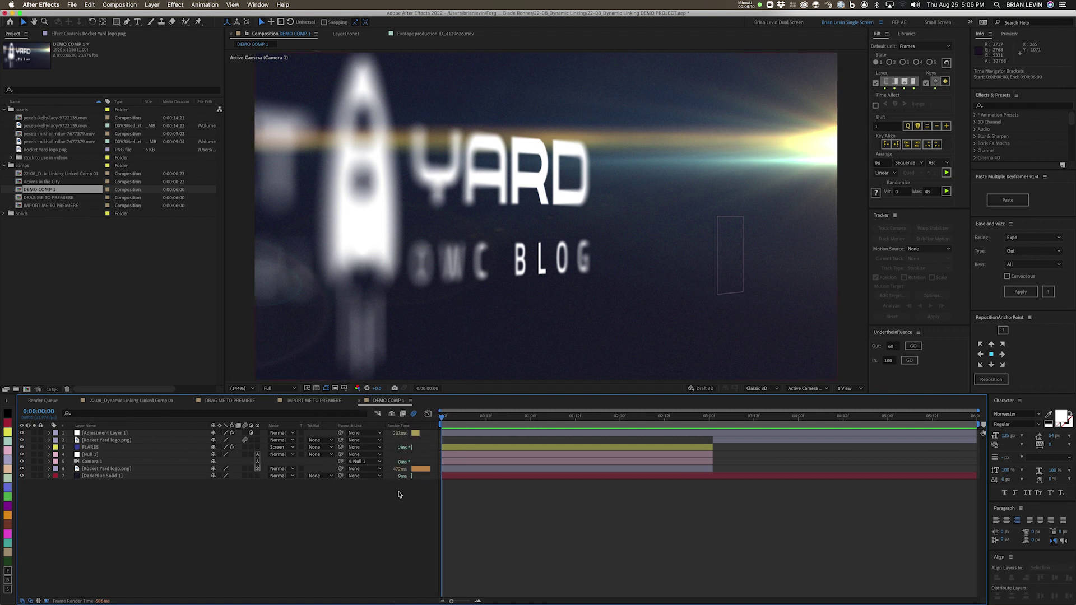
pyautogui.click(117, 471)
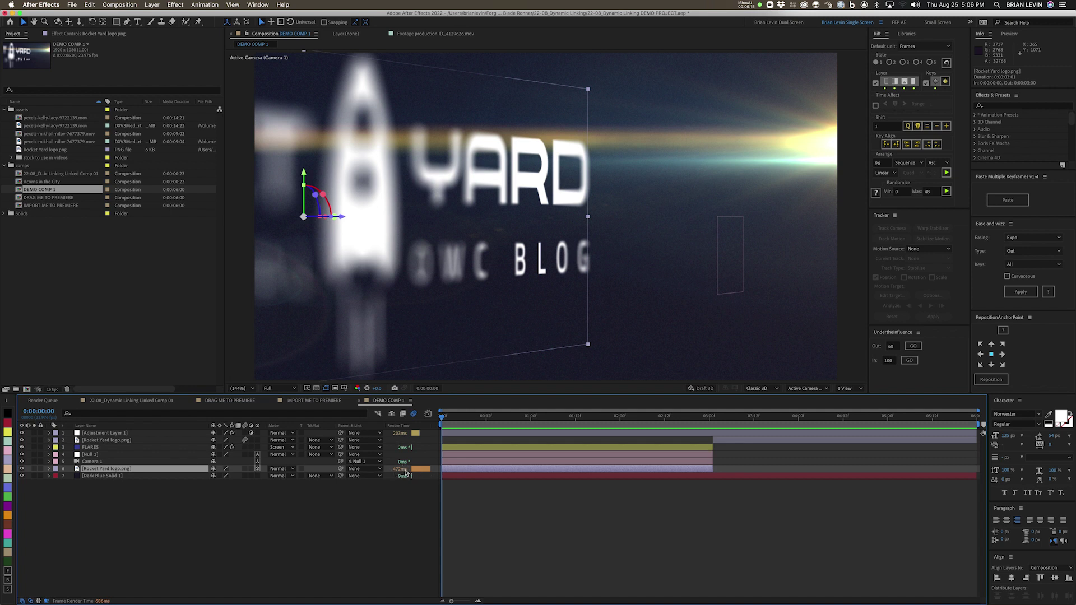
pyautogui.click(47, 600)
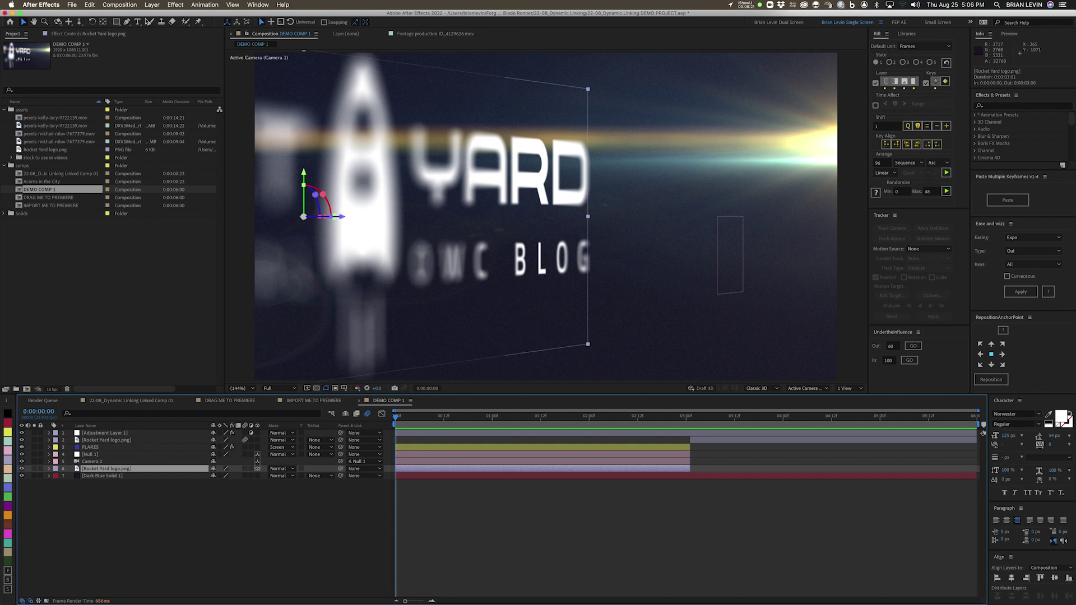
# Bring DEMO COMP 1 from the After Effects project directly into Premiere Pro's AE LINKED COMPS bin
pyautogui.moveTo(189, 12); pyautogui.dragTo(539, 13)
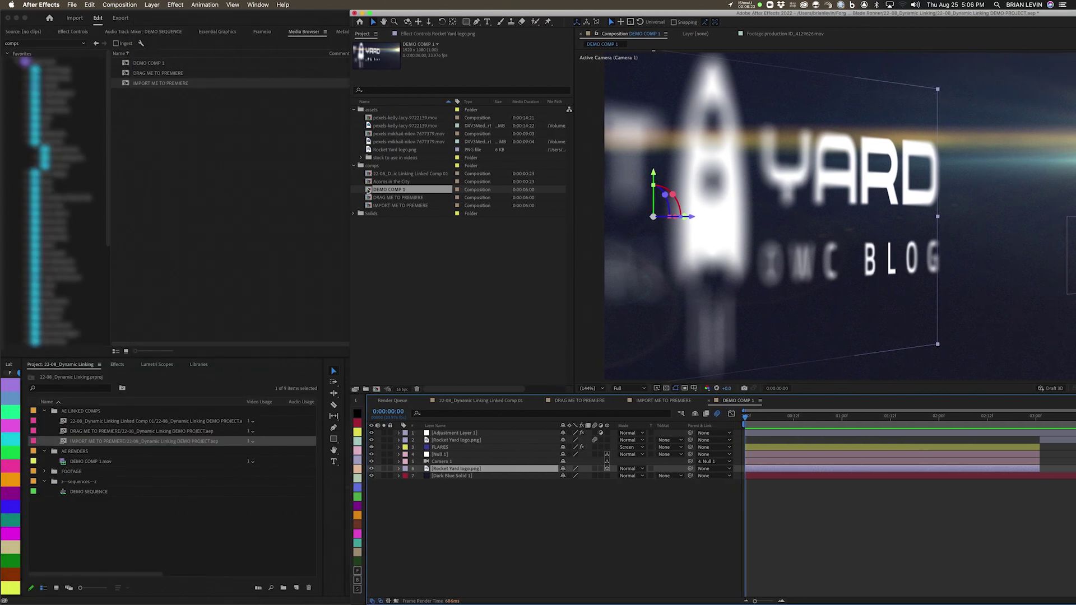
pyautogui.moveTo(368, 192); pyautogui.dragTo(63, 435)
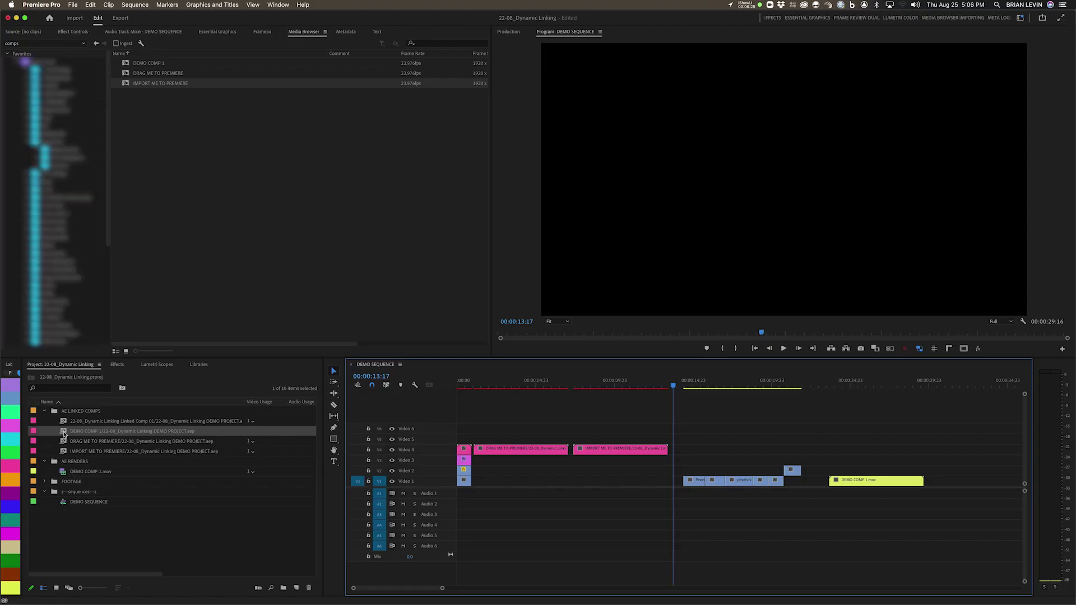
# Place the linked DEMO COMP 1 on Video 3 between the footage clips and the DEMO COMP 1.mov render, and preview it
pyautogui.moveTo(64, 434); pyautogui.dragTo(818, 465)
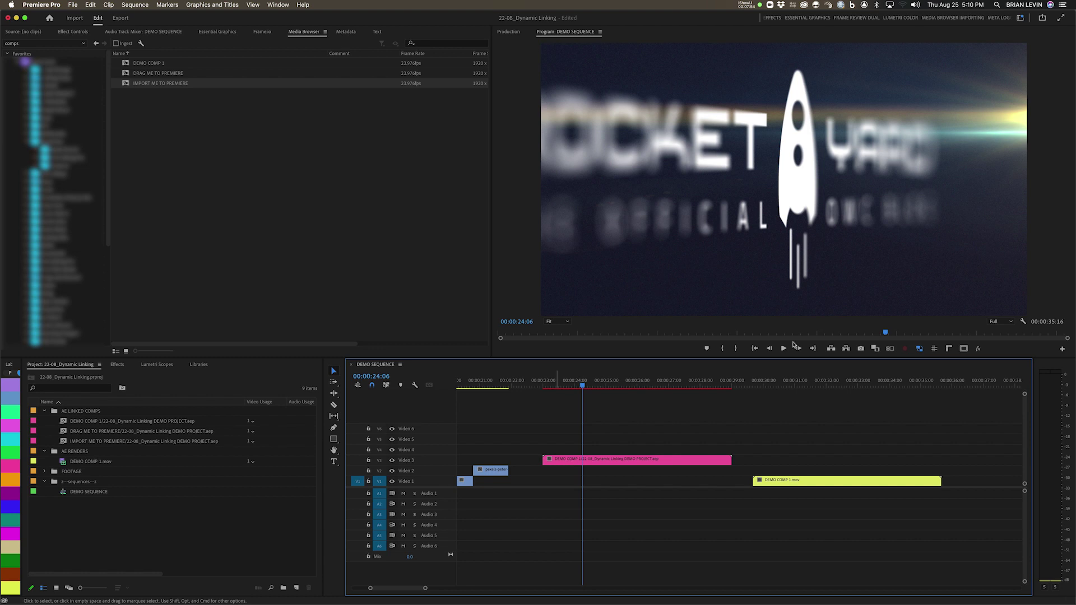
pyautogui.press('space')
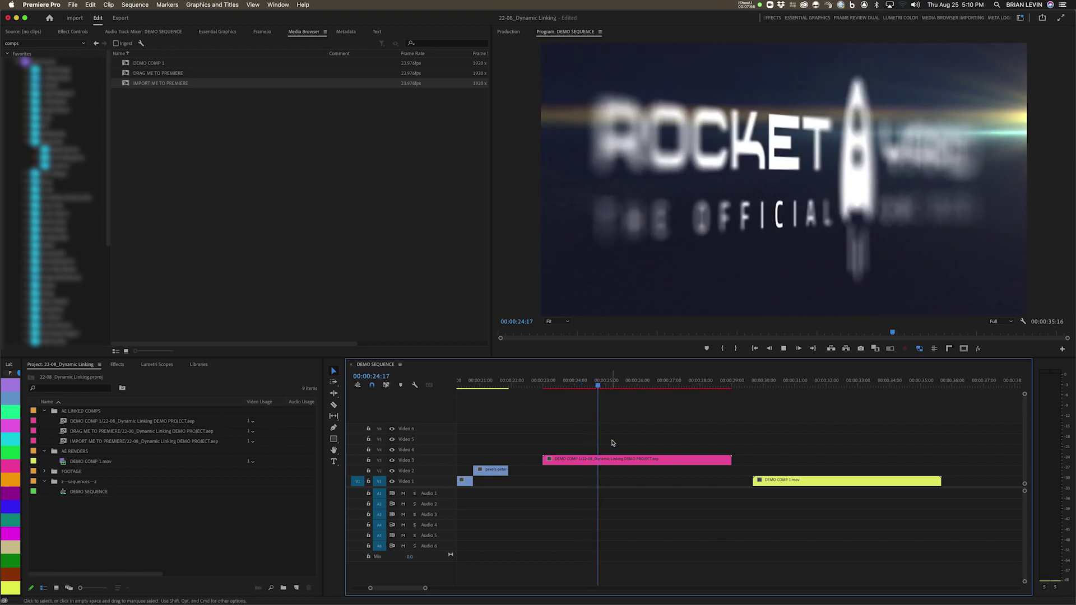
pyautogui.press('space')
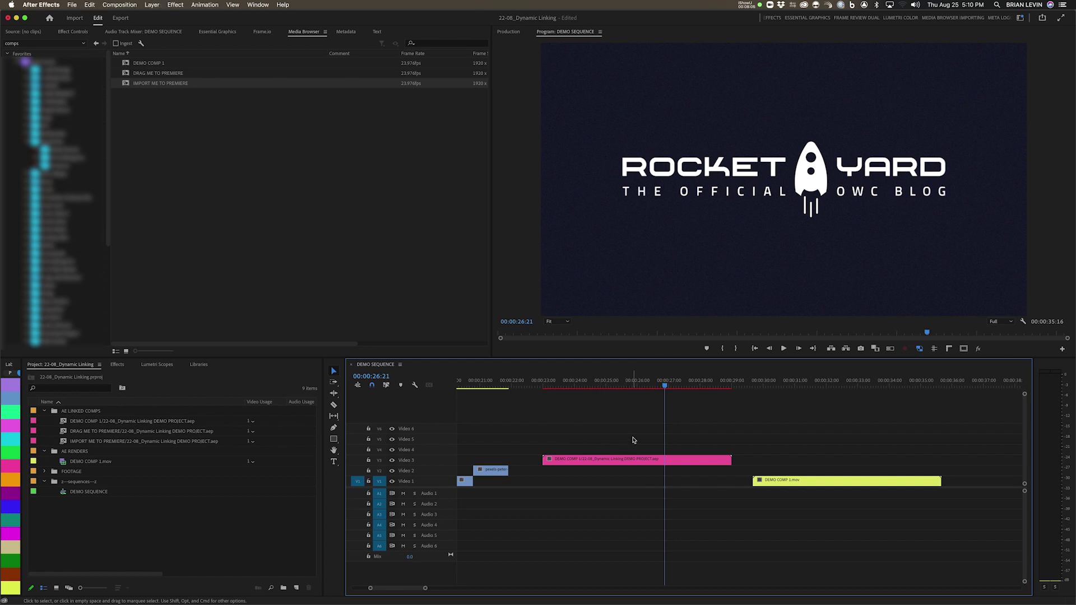
pyautogui.press('super+Tab')
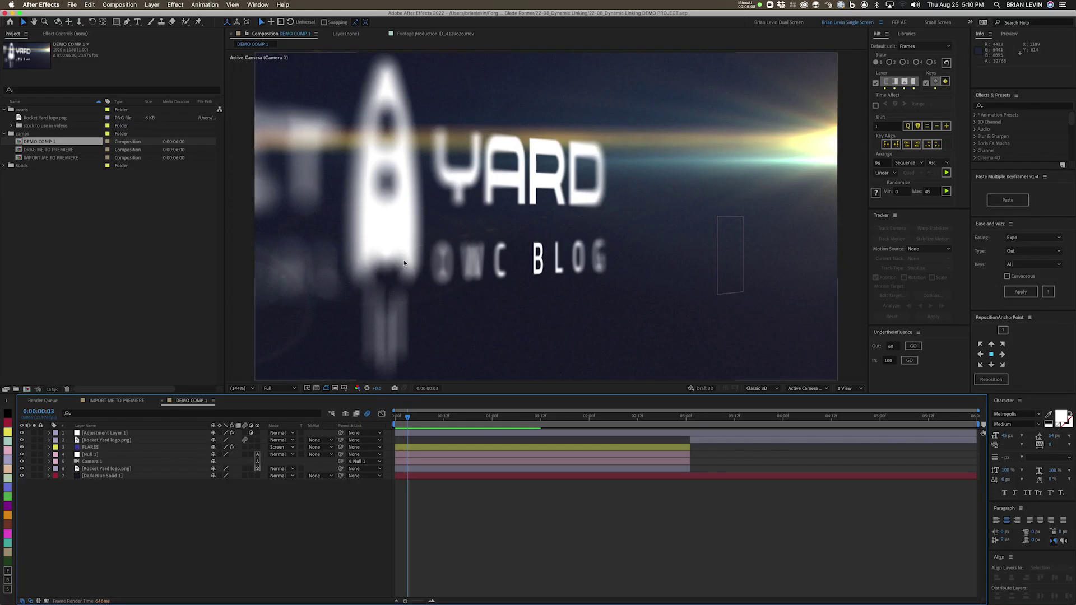
pyautogui.press('super+m')
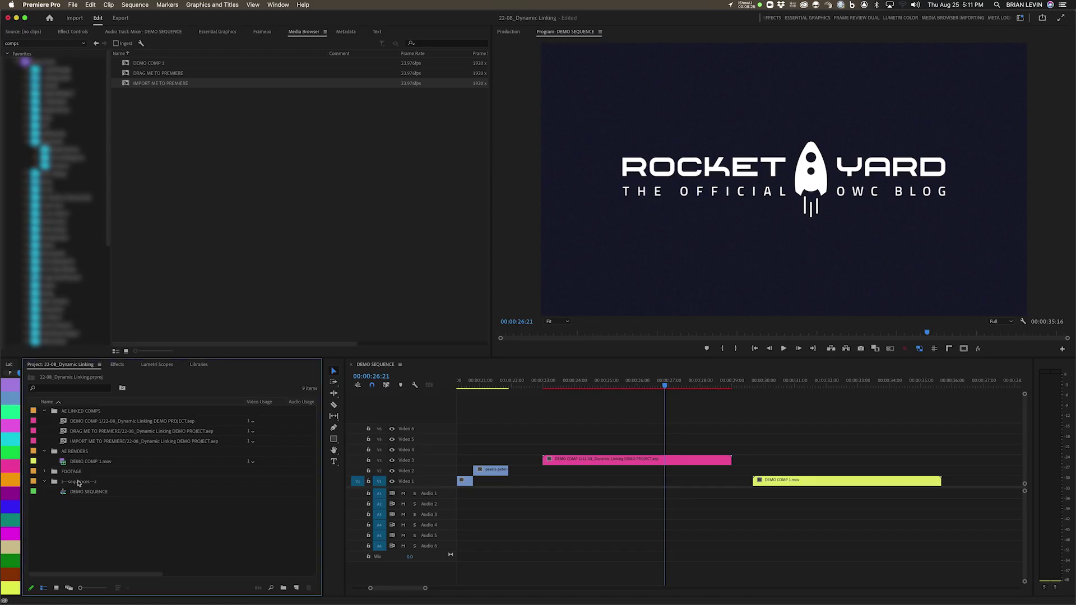
# Preview the rendered DEMO COMP 1.mov clip on Video 1 for comparison with the linked composition
pyautogui.click(75, 463)
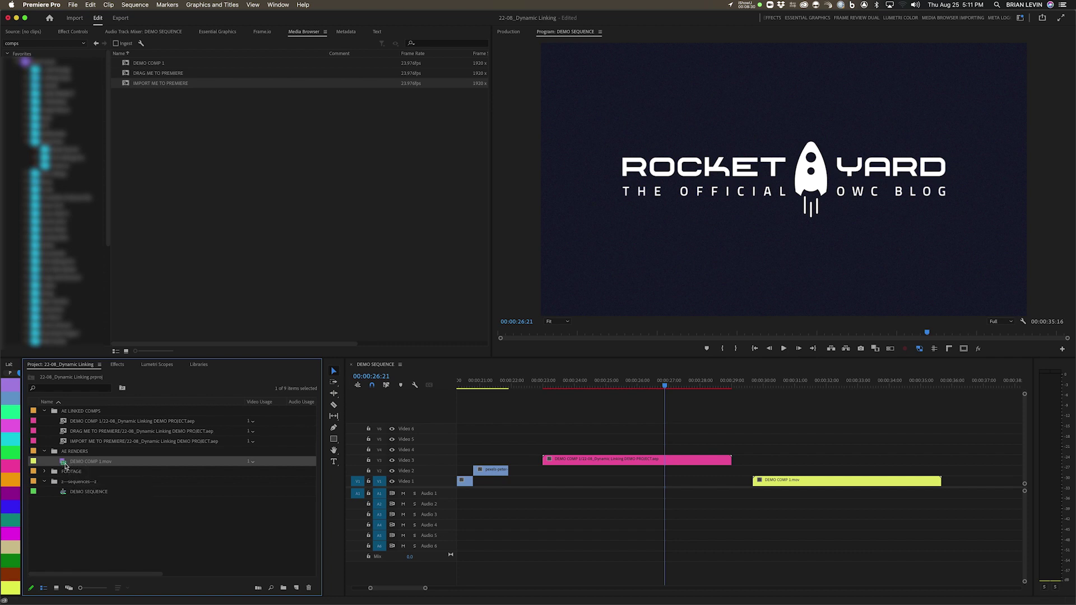
pyautogui.click(783, 470)
pyautogui.press('Down')
pyautogui.press('space')
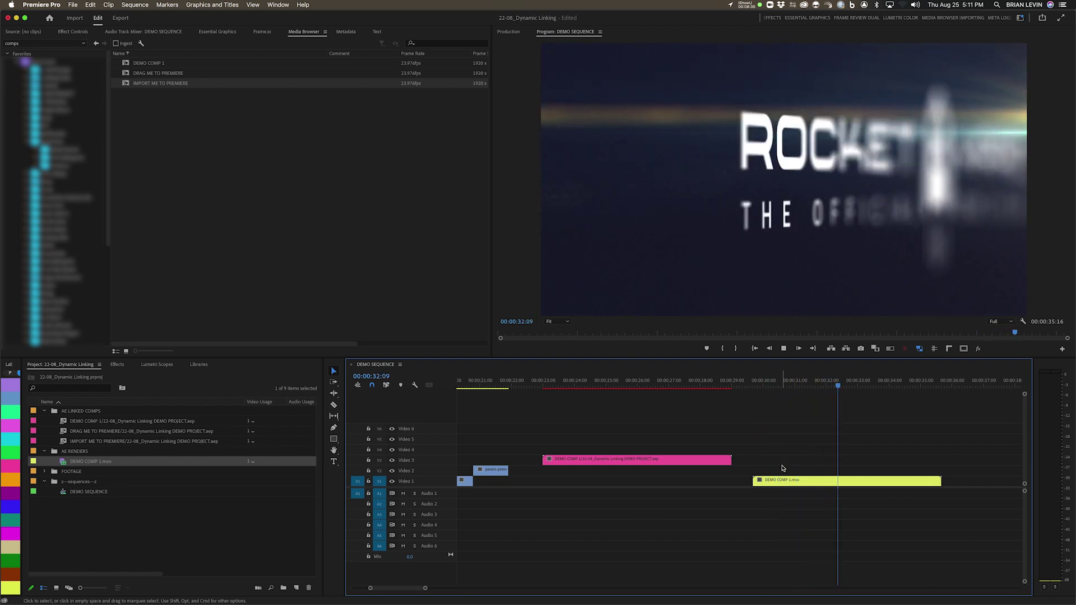
pyautogui.press('space')
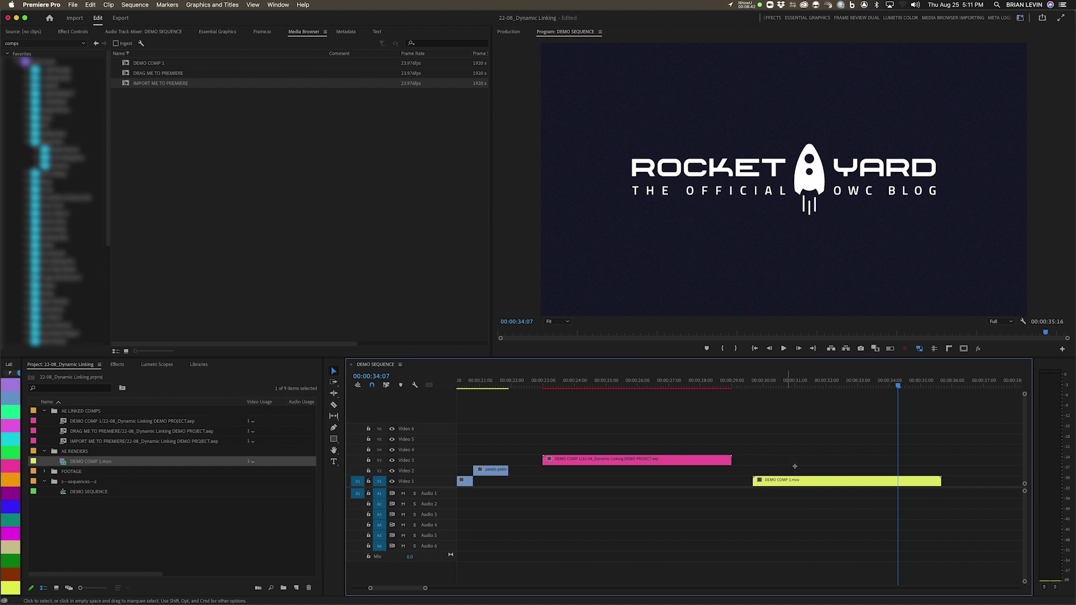
# Open the original After Effects project of the DEMO COMP 1.mov clip for editing
pyautogui.rightClick(815, 485)
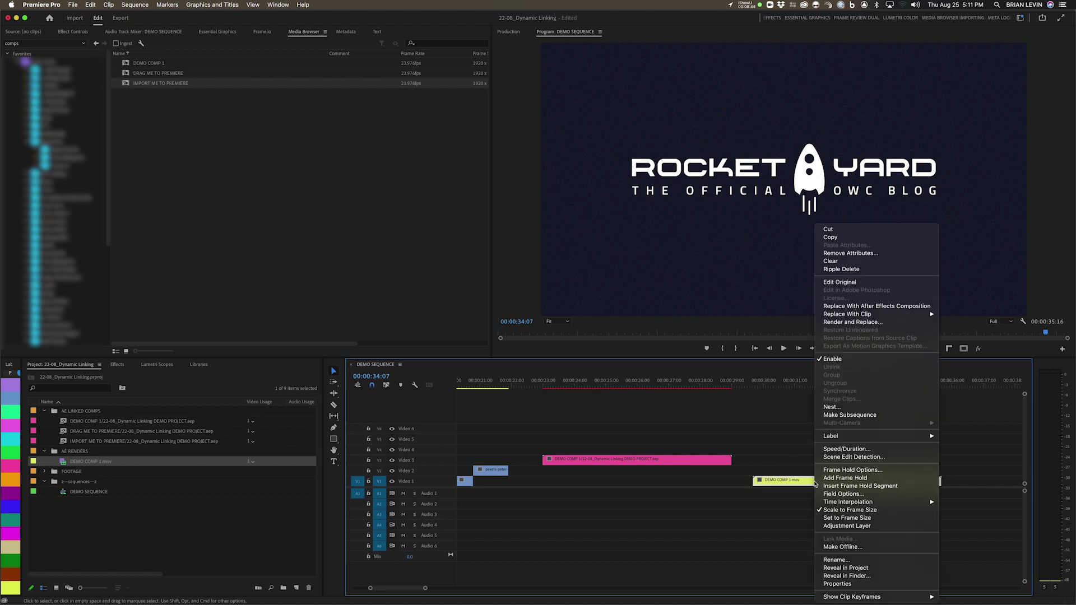
pyautogui.click(847, 283)
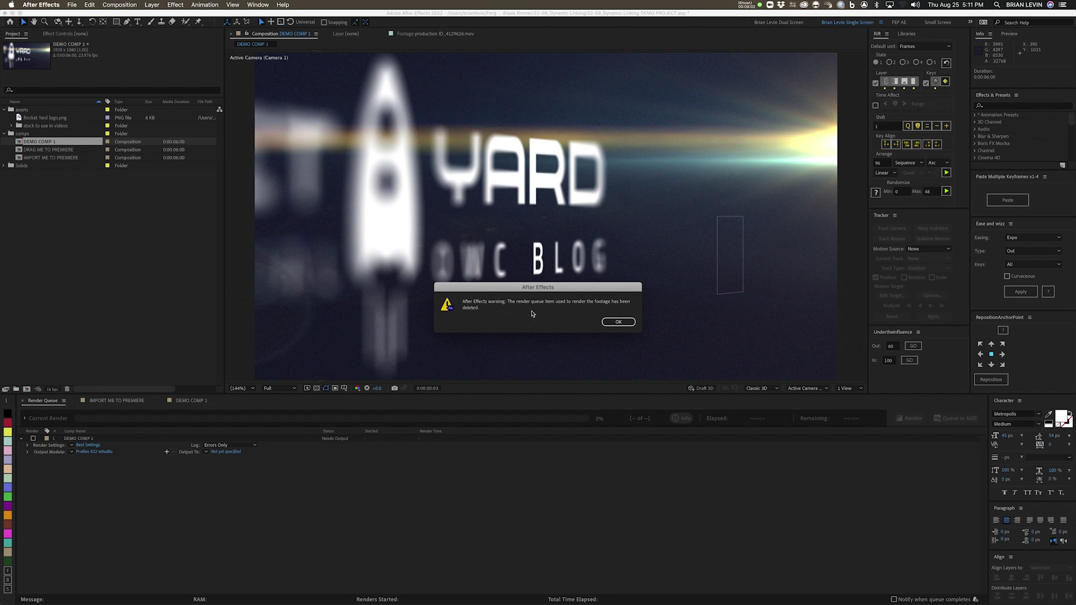
pyautogui.click(618, 322)
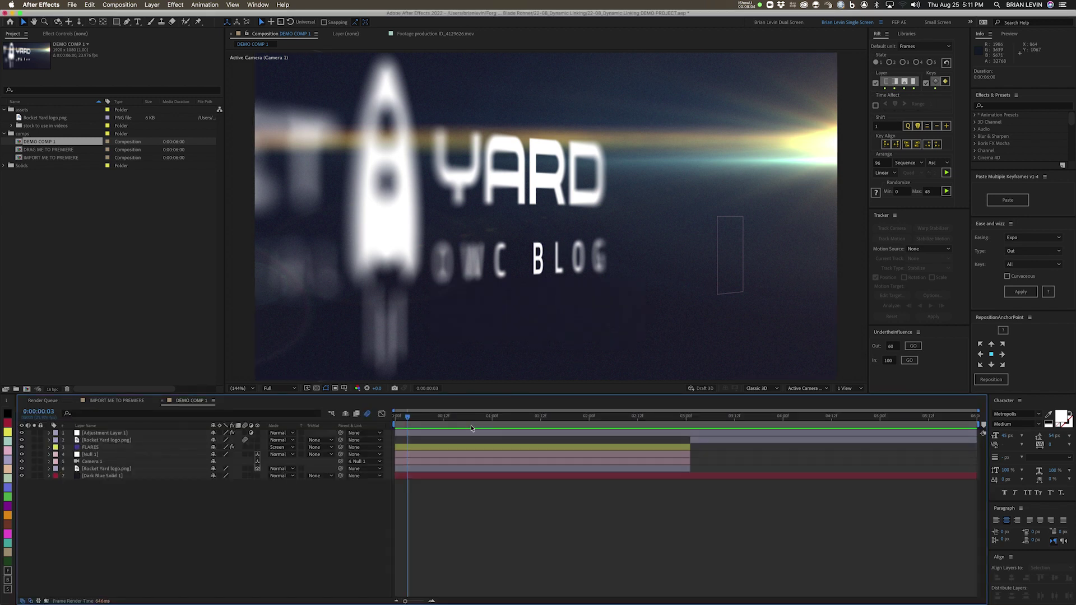
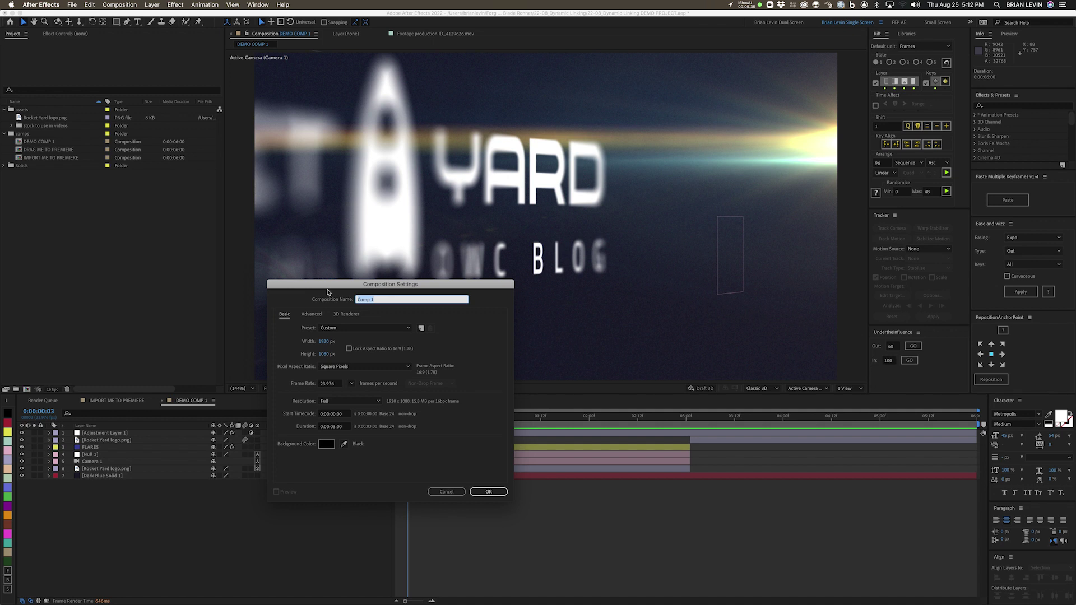
# Create a new composition named MOTION GRAPHIC - CHART with a duration of 5 seconds
pyautogui.write('MOTION GRAPHIC - CHART')
pyautogui.click(341, 428)
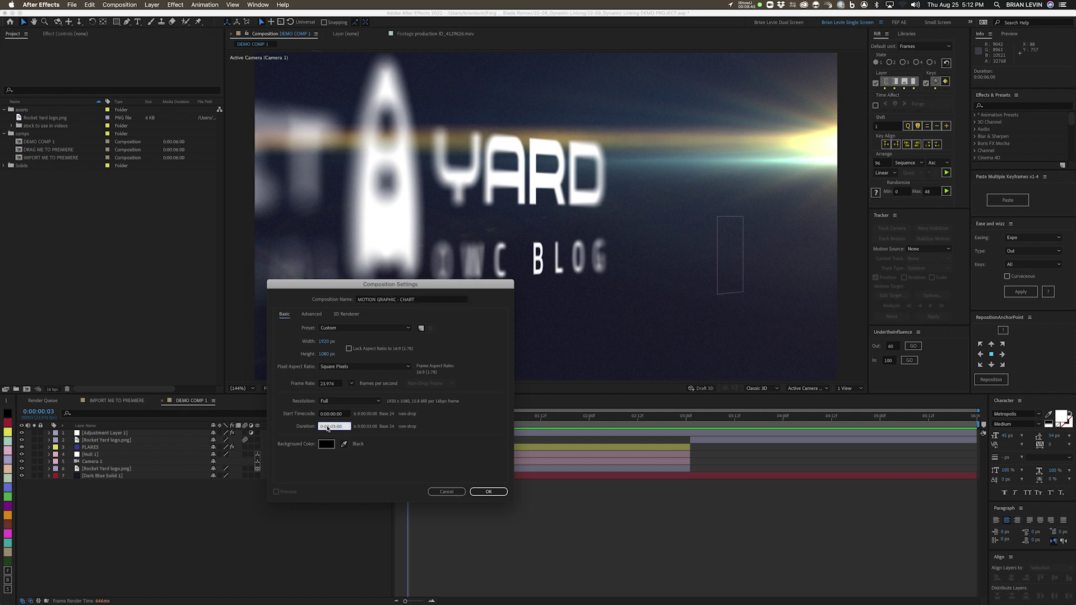
pyautogui.write('5')
pyautogui.press('Return')
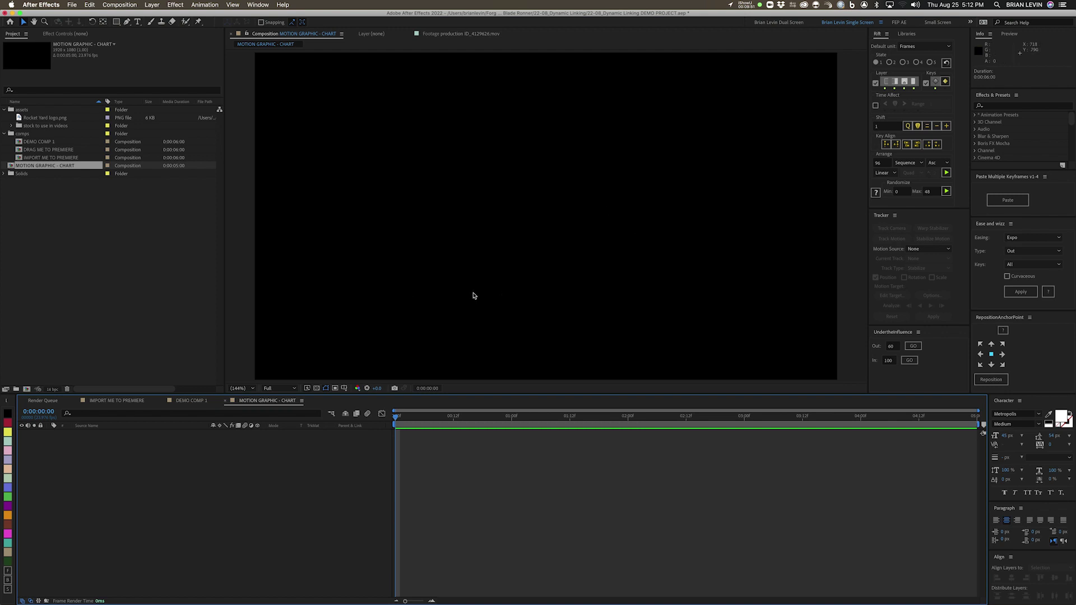
# Add the text "chart graphics here" to the composition and move it to the upper-left area of the frame
pyautogui.press('super+t')
pyautogui.click(464, 213)
pyautogui.write('chart graphics here')
pyautogui.press('KP_Enter')
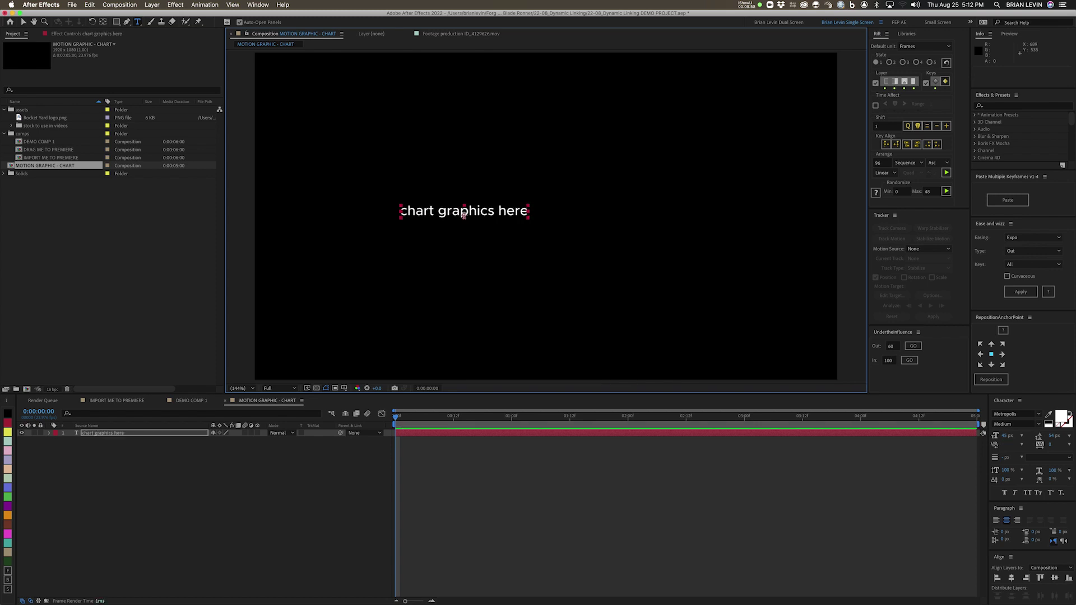
pyautogui.press('v')
pyautogui.moveTo(430, 216); pyautogui.dragTo(317, 81)
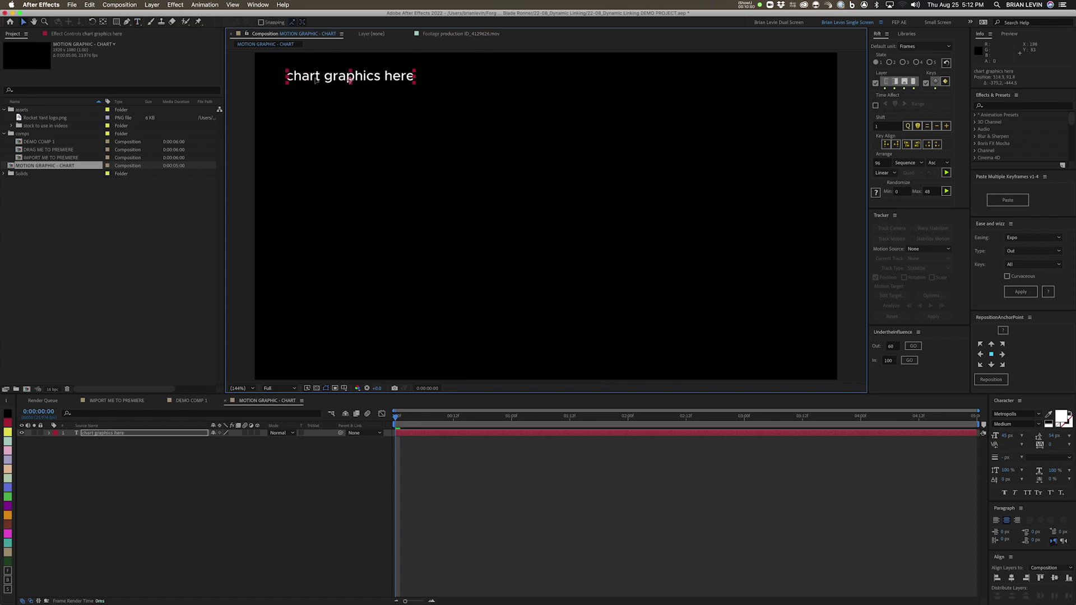
pyautogui.click(301, 439)
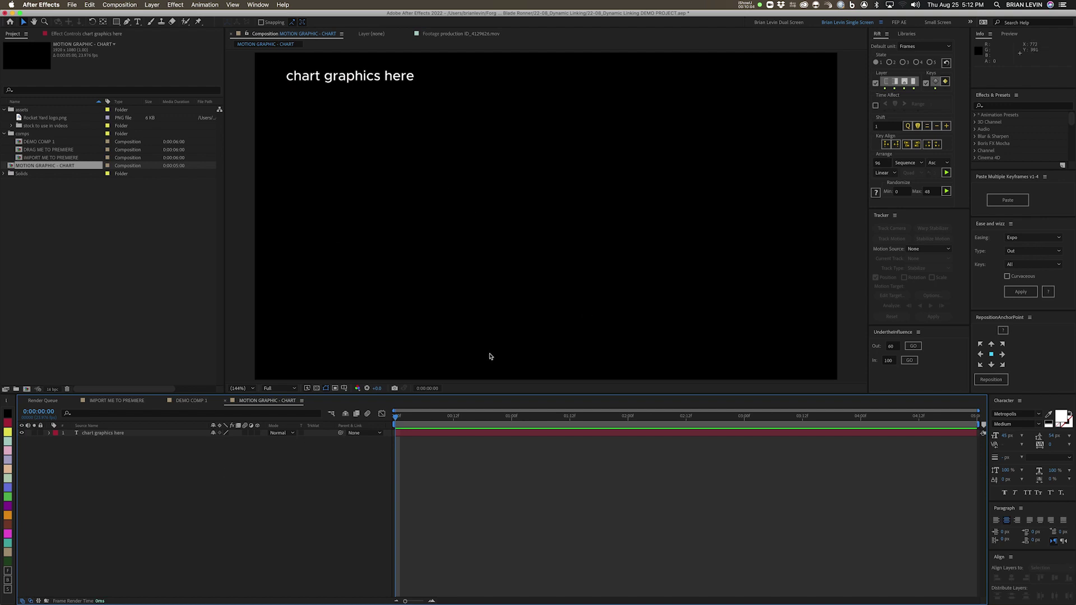
# In Premiere Pro, duplicate the pexels-kelly-lacy-9722139.mov clip to the end of Video 1 and extend it to about 14 seconds
pyautogui.press('super+Tab')
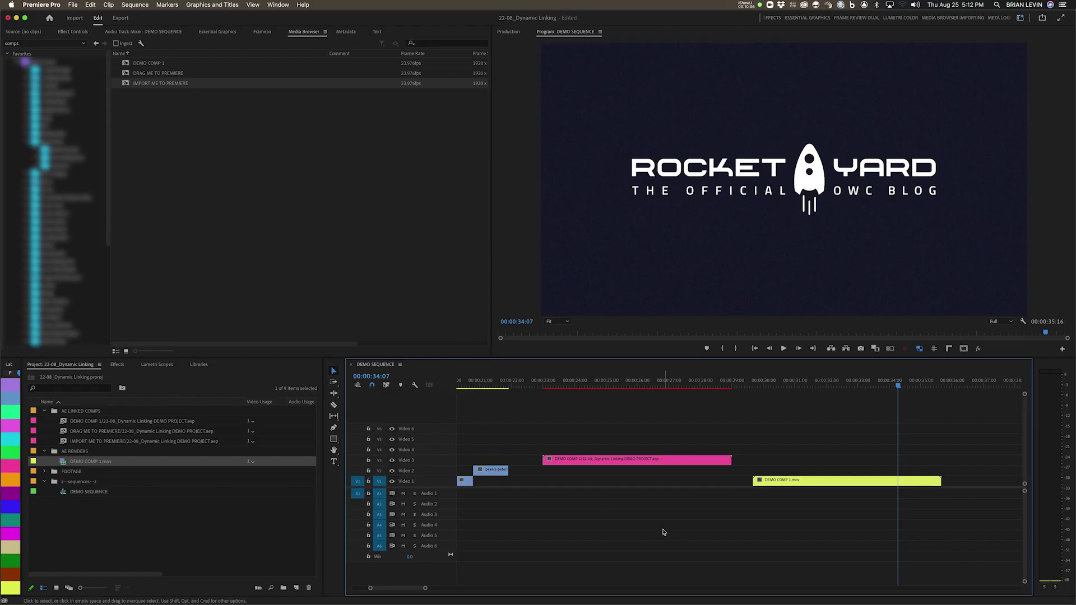
pyautogui.press('-')
pyautogui.click(597, 482)
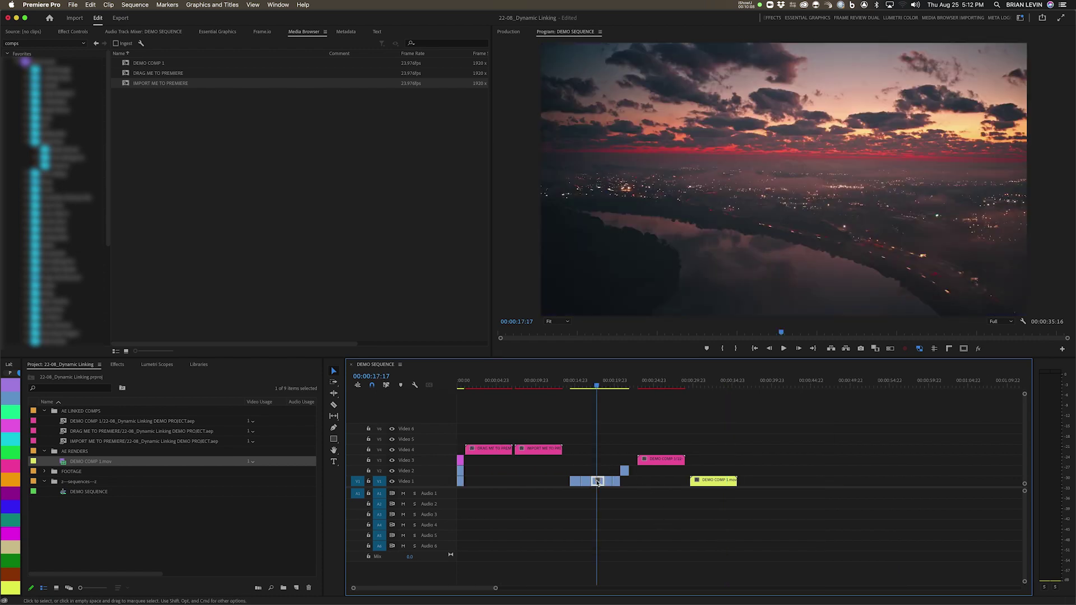
pyautogui.moveTo(597, 482); pyautogui.dragTo(919, 482)
pyautogui.click(861, 483)
pyautogui.moveTo(846, 482); pyautogui.dragTo(801, 482)
pyautogui.click(820, 466)
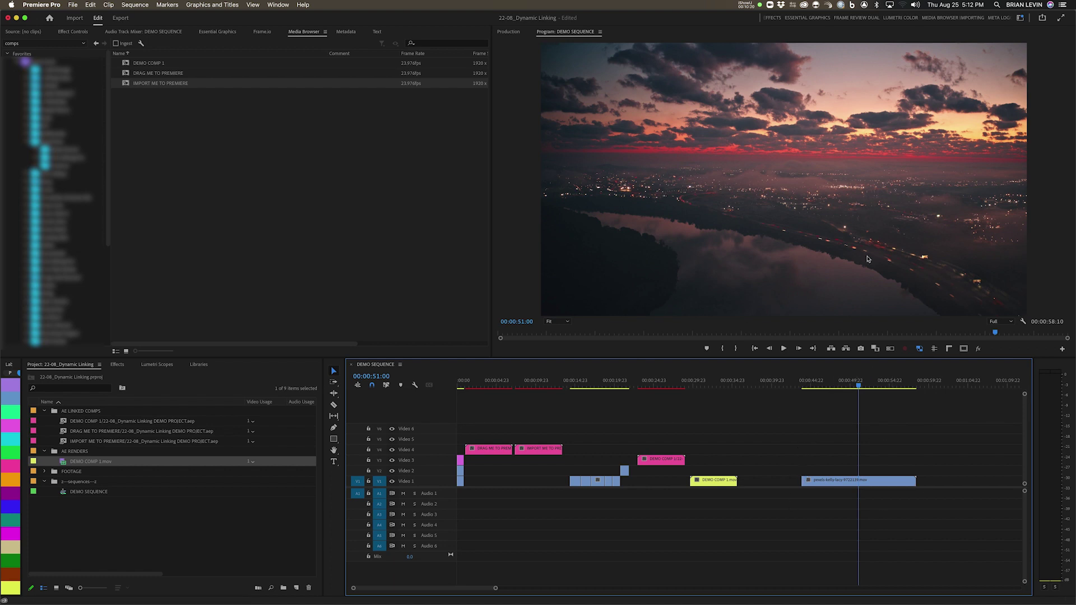
# Copy the pexels-kelly-lacy-9722139.mov clip at the end of Video 1 and paste it into the MOTION GRAPHIC - CHART composition in After Effects
pyautogui.click(843, 485)
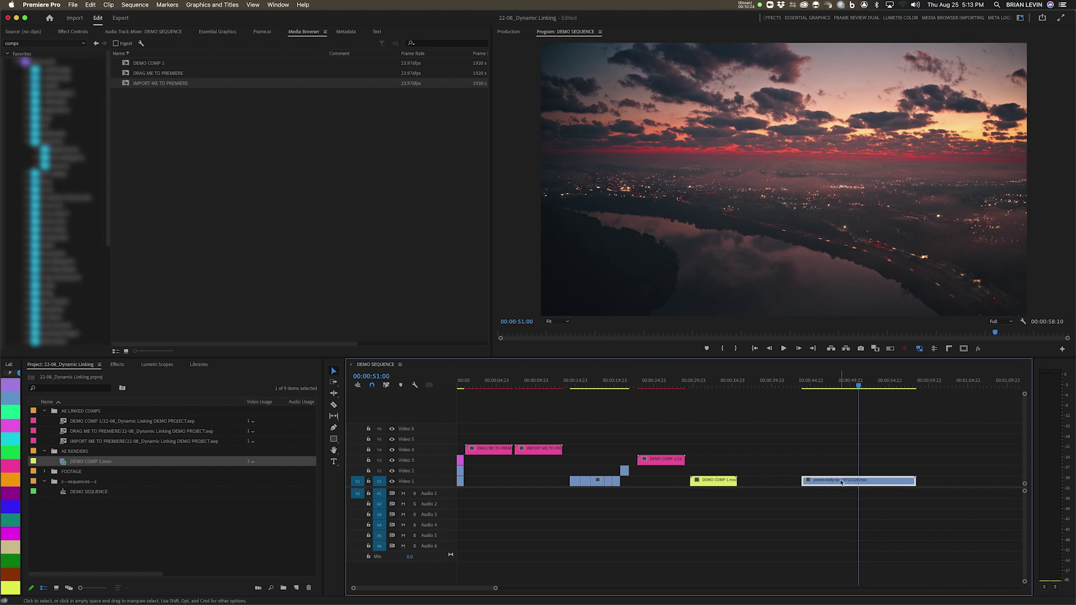
pyautogui.rightClick(842, 482)
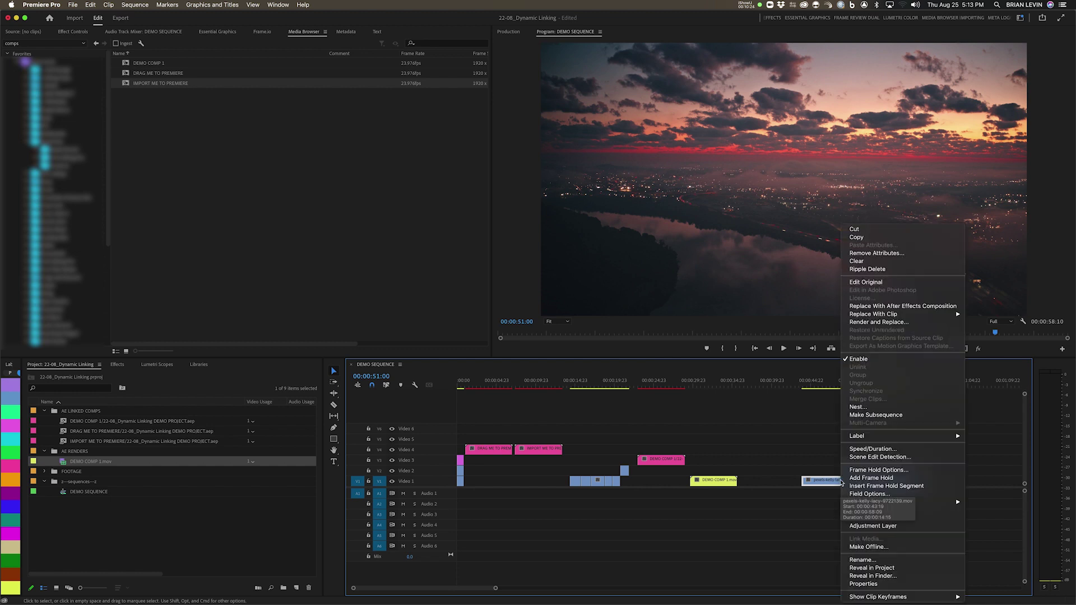
pyautogui.click(856, 237)
pyautogui.click(785, 438)
pyautogui.press('super+Tab')
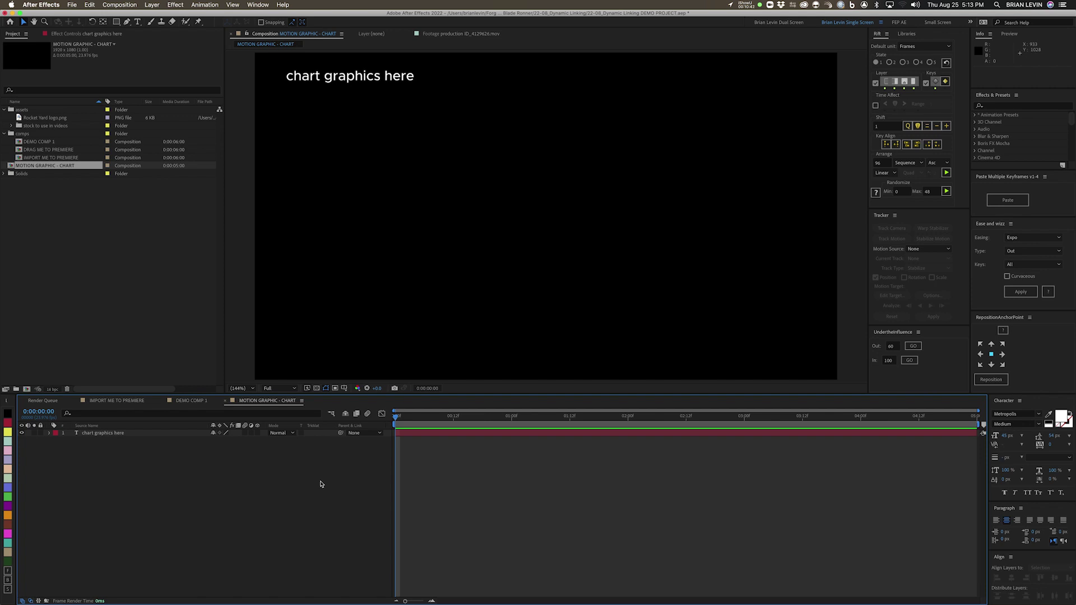
pyautogui.press('super+v')
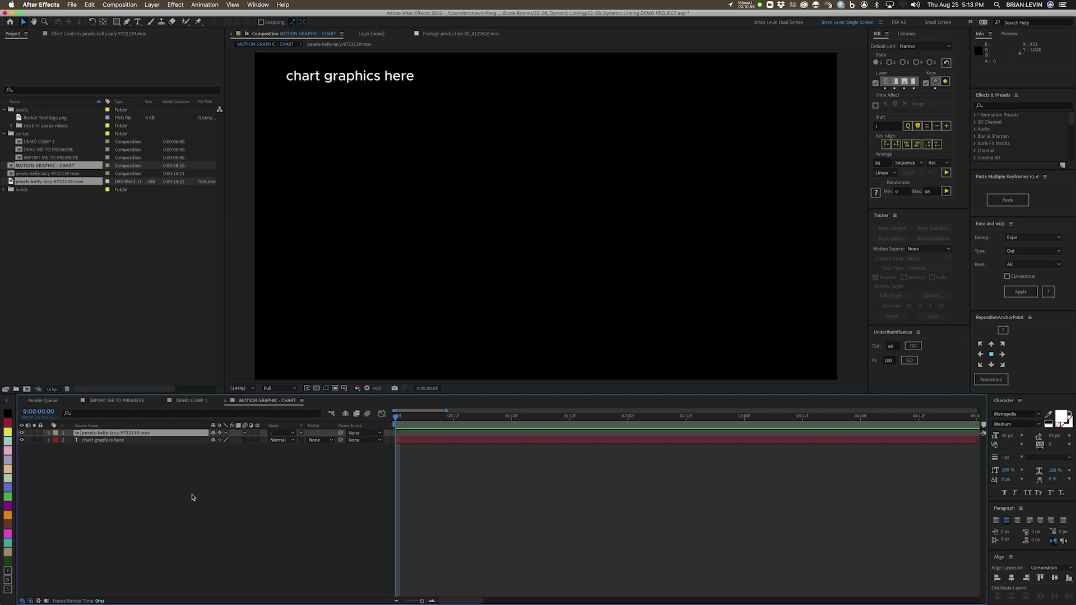
pyautogui.click(267, 510)
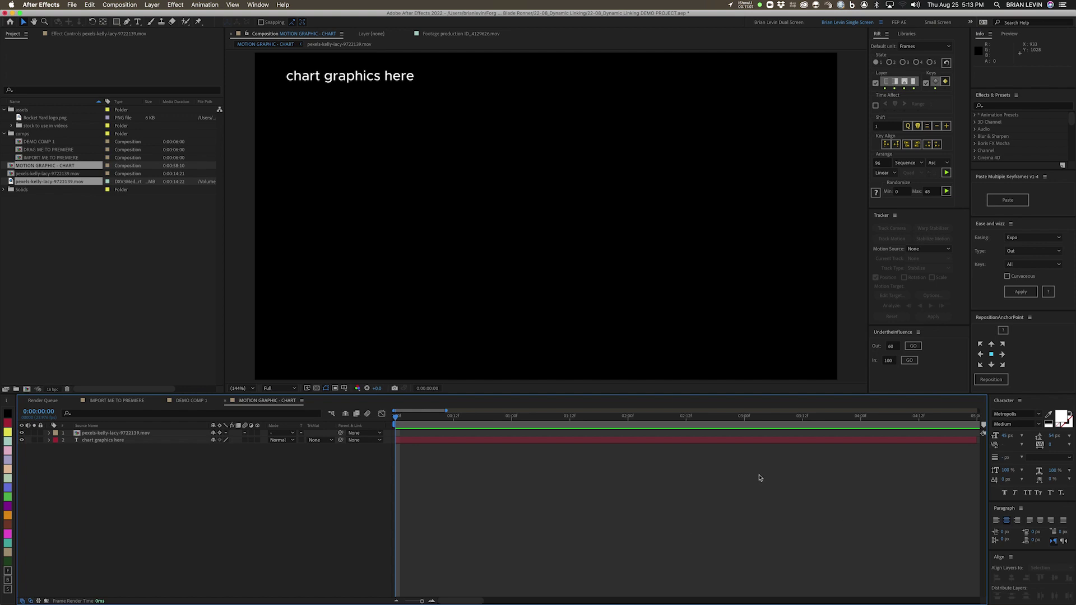
# Move the pasted clip layer to the start of the composition and place it beneath the chart graphics here text layer
pyautogui.press('-')
pyautogui.press('-')
pyautogui.press('-')
pyautogui.press('-')
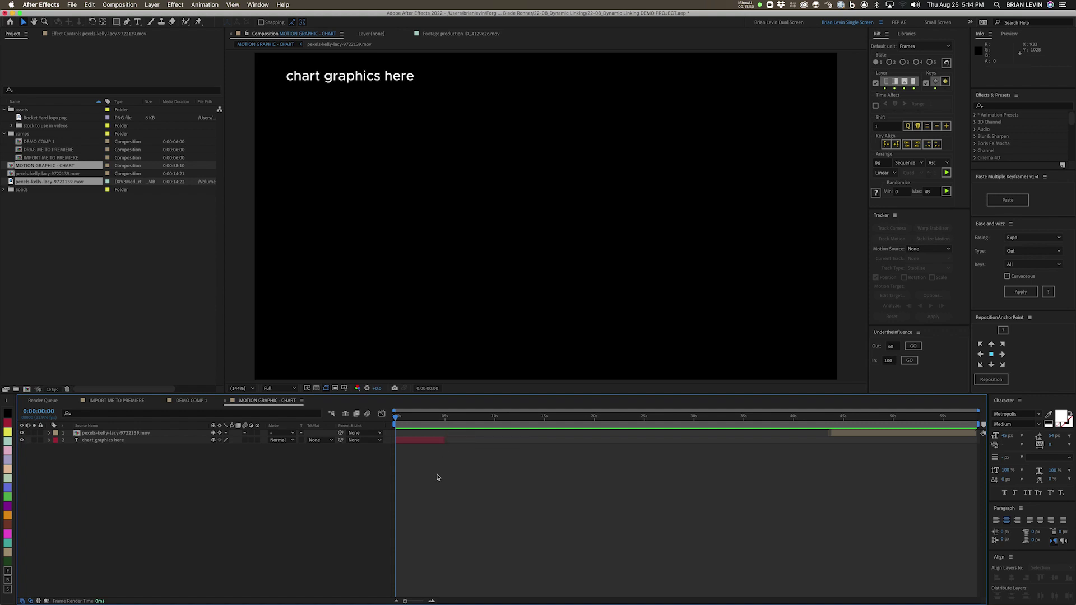
pyautogui.click(850, 436)
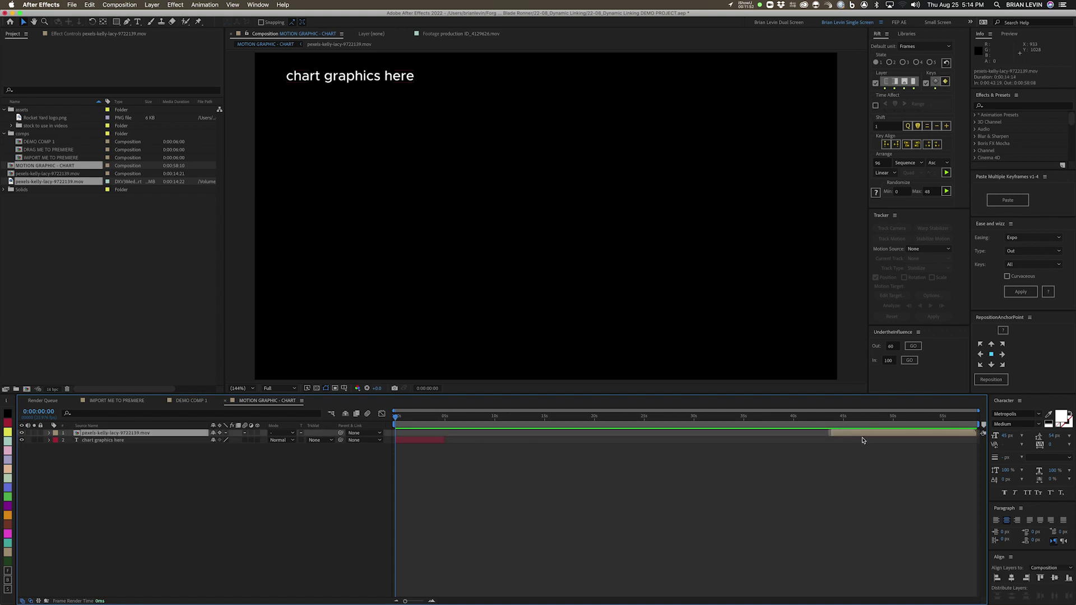
pyautogui.moveTo(856, 438); pyautogui.dragTo(421, 448)
pyautogui.moveTo(171, 437); pyautogui.dragTo(173, 449)
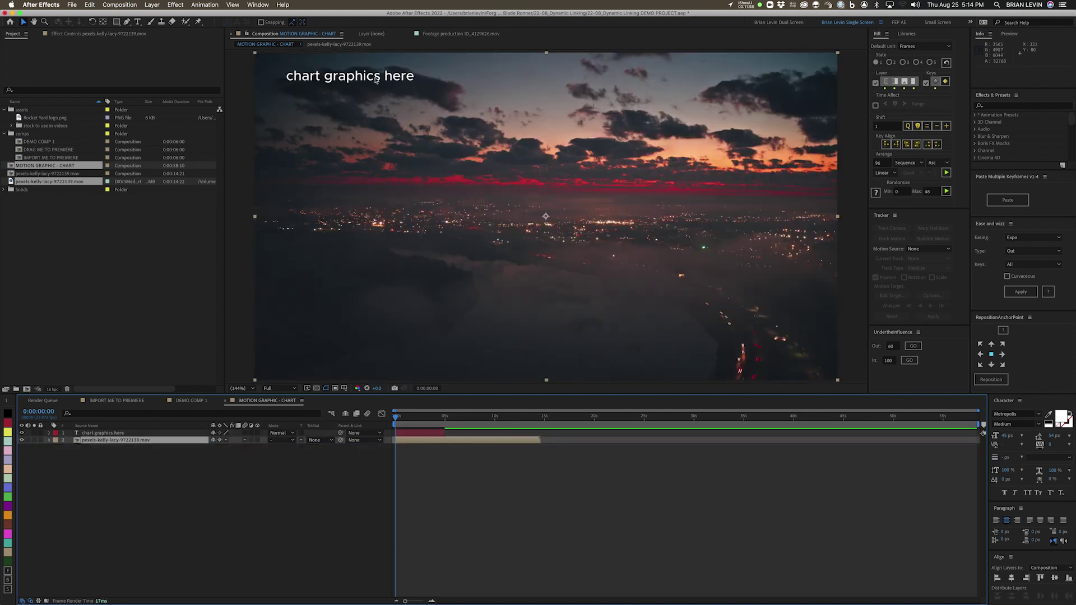
# End the work area at 0:00:04:23, the last frame of the text layer, and trim the composition to it
pyautogui.click(455, 471)
pyautogui.press('=')
pyautogui.press('=')
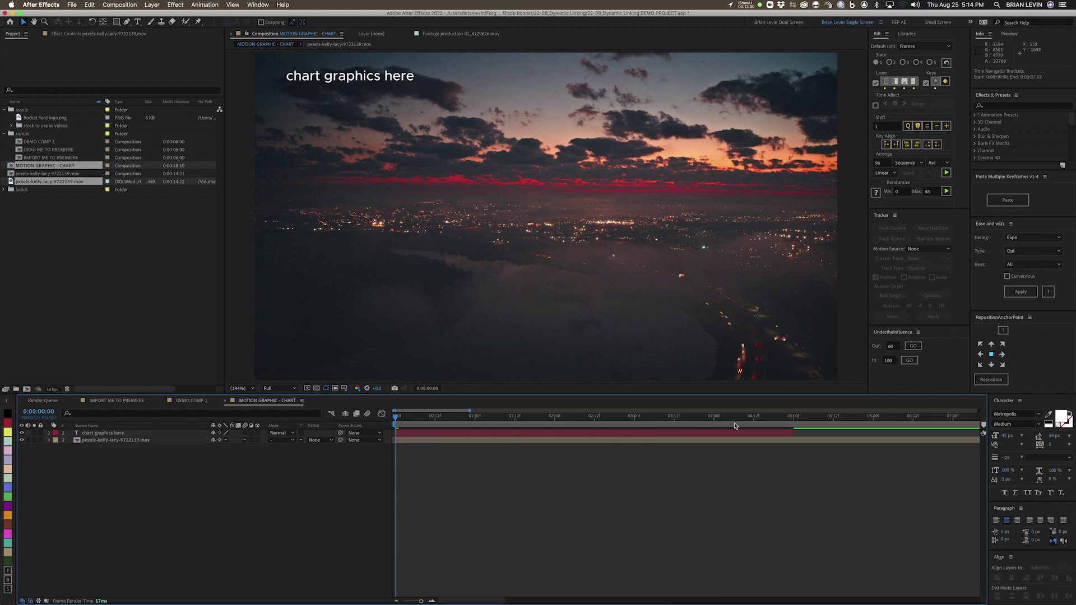
pyautogui.click(790, 427)
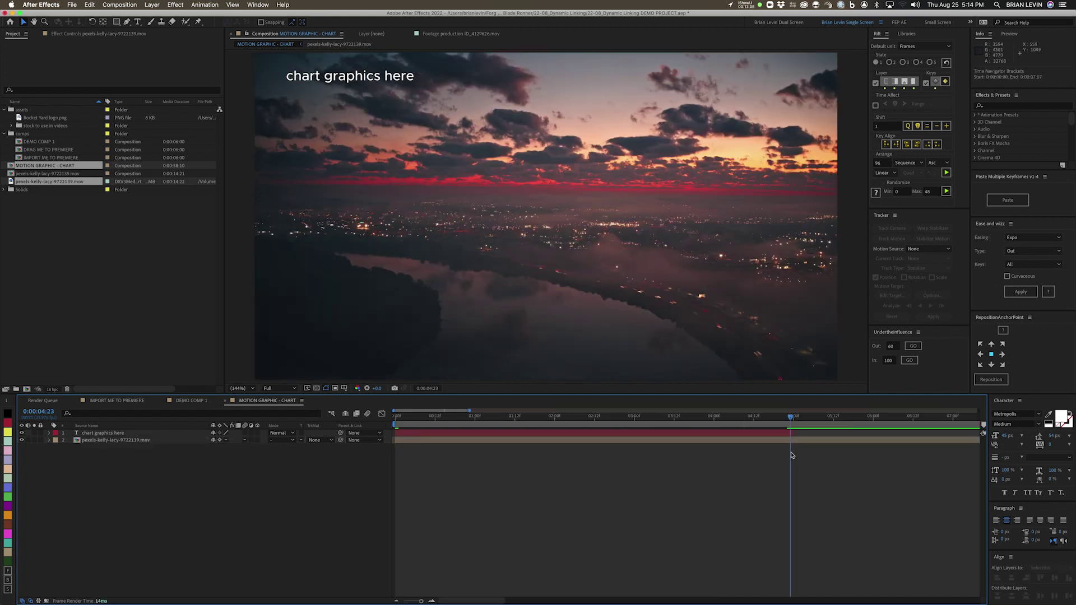
pyautogui.press('n')
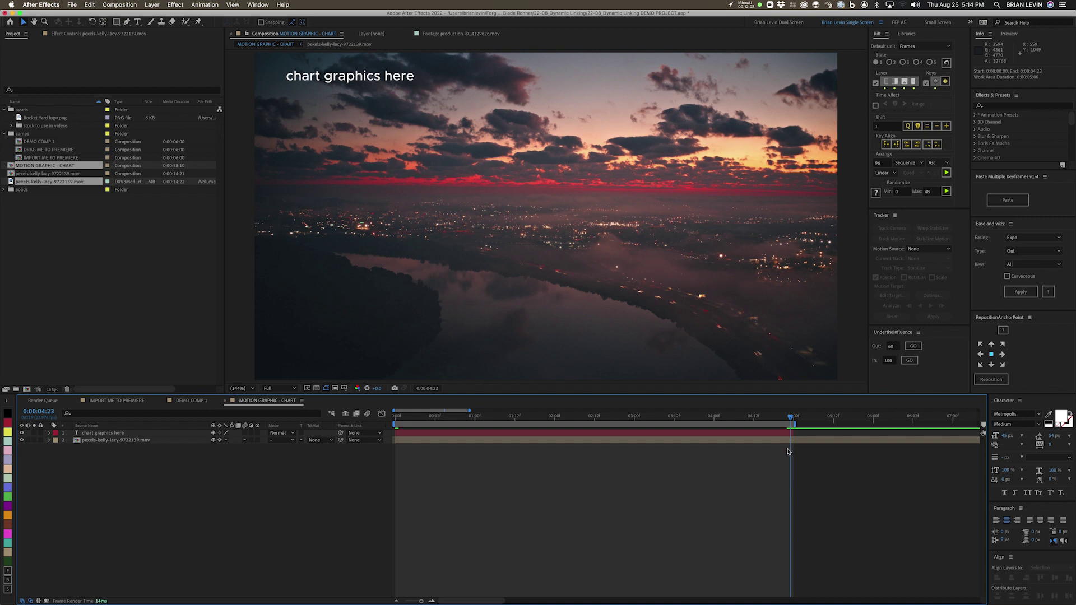
pyautogui.rightClick(759, 426)
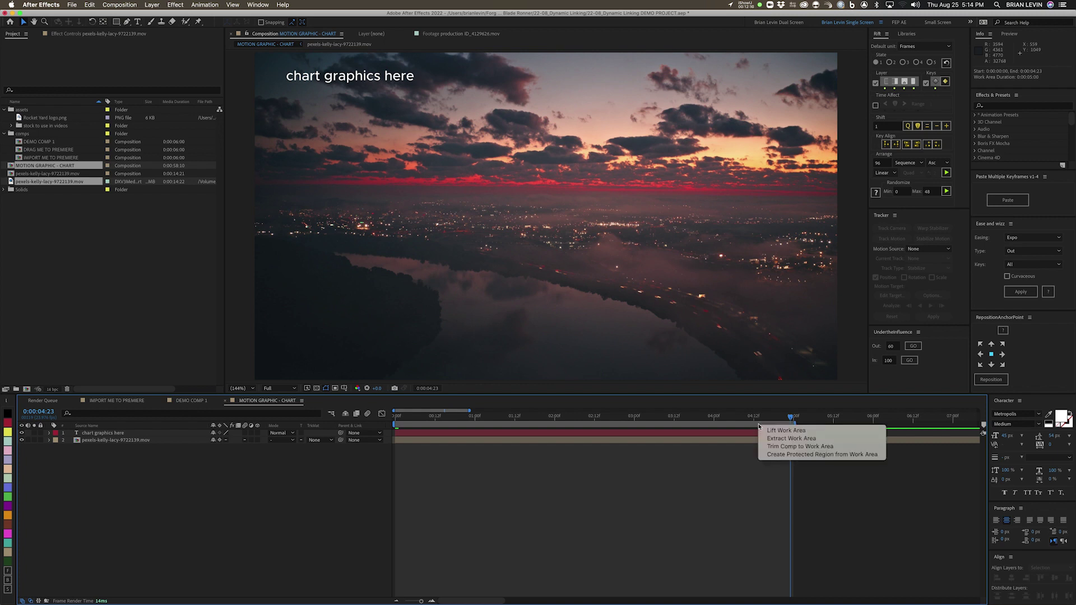
pyautogui.click(792, 448)
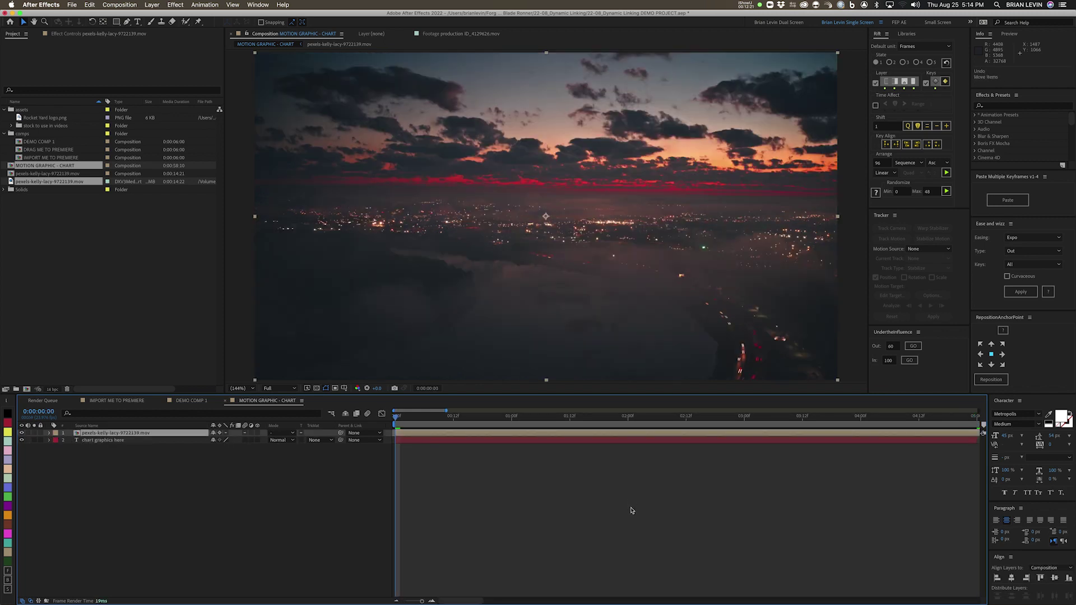
# Undo the composition trim, the layer rearrangement and the pasting of the Premiere clip
pyautogui.press('super+z')
pyautogui.press('super+z')
pyautogui.press('super+z')
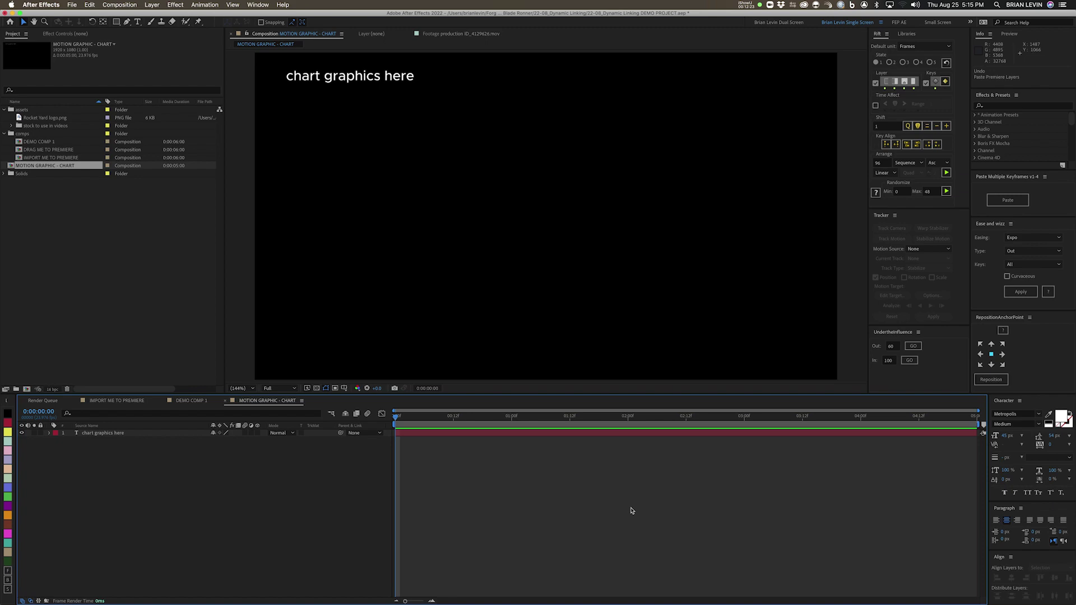
# Switch to Premiere Pro and copy the pexels-kelly-lacy-9722139.mov clip at the end of Video 1
pyautogui.press('super+Tab')
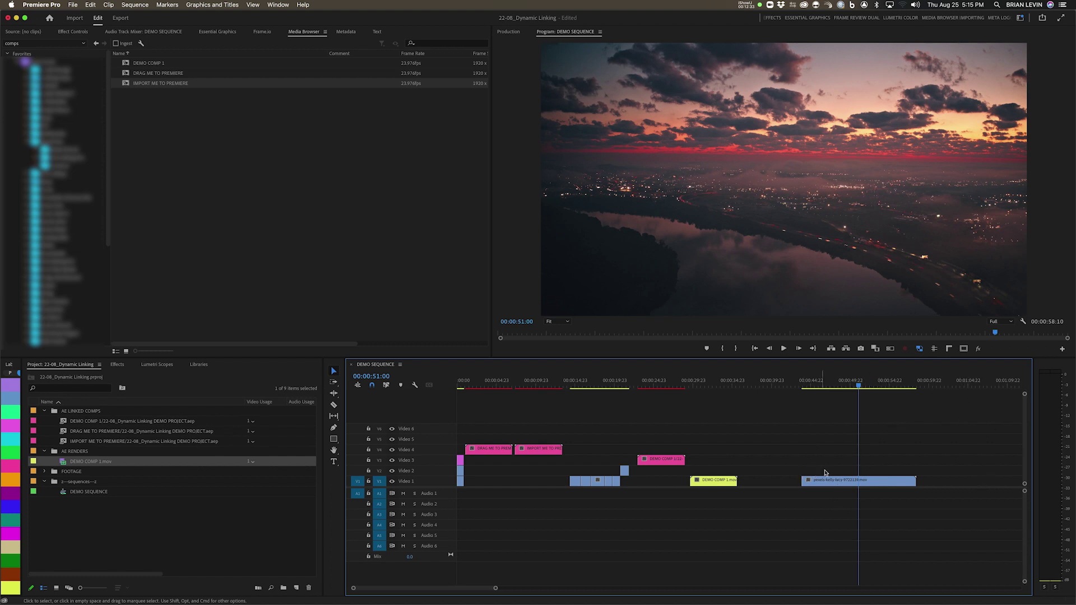
pyautogui.click(841, 480)
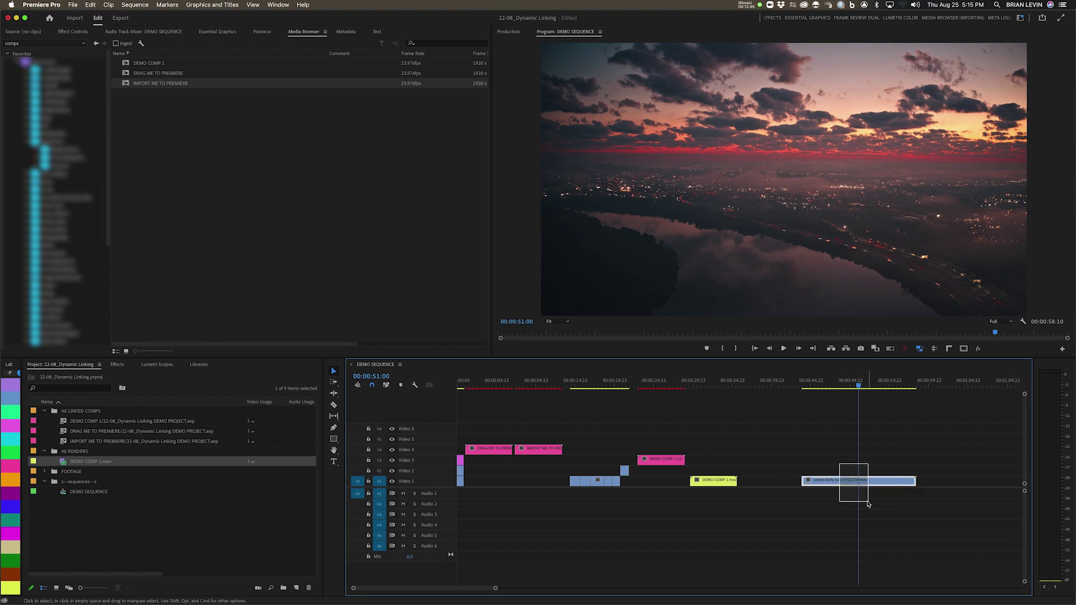
pyautogui.rightClick(846, 484)
pyautogui.click(860, 237)
pyautogui.click(835, 450)
# Target only Video 6 among the video tracks and paste the copied clip there at the start of the sequence
pyautogui.press('Home')
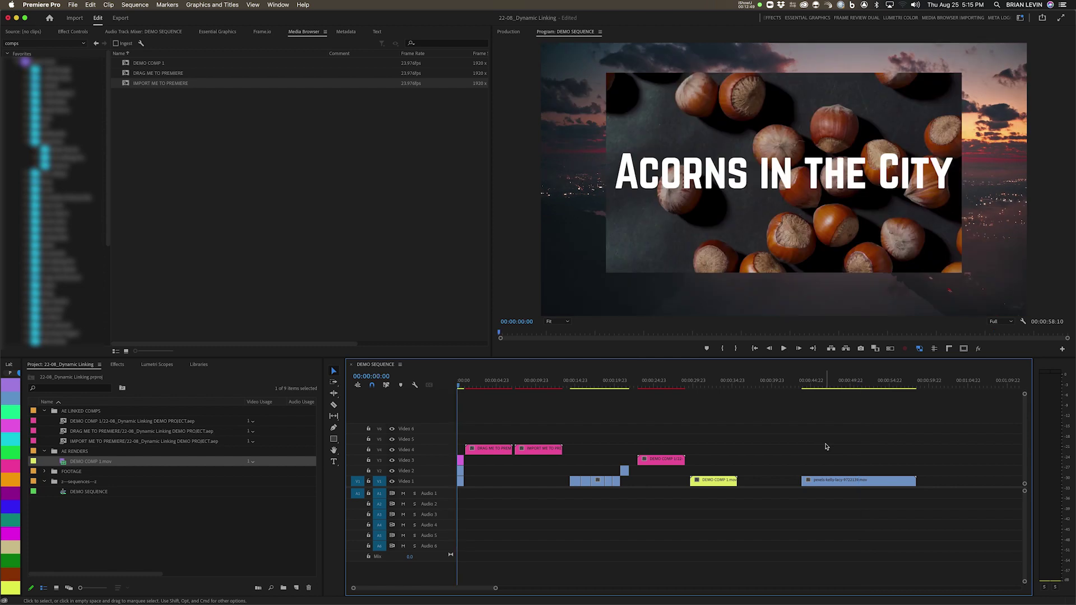
pyautogui.keyDown('shift'); pyautogui.click(380, 429); pyautogui.keyUp('shift')
pyautogui.click(379, 429)
pyautogui.click(379, 429)
pyautogui.keyDown('shift'); pyautogui.click(379, 429); pyautogui.keyUp('shift')
pyautogui.click(380, 430)
pyautogui.press('super+v')
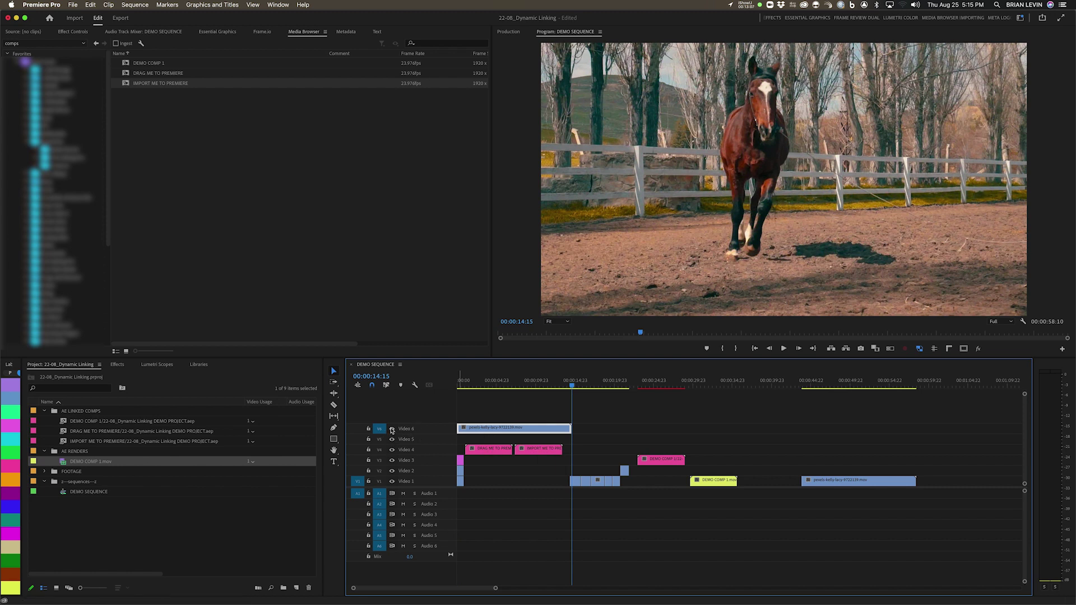
# Cut the clip from the start of Video 6 and paste it into the MOTION GRAPHIC - CHART composition in After Effects
pyautogui.rightClick(489, 432)
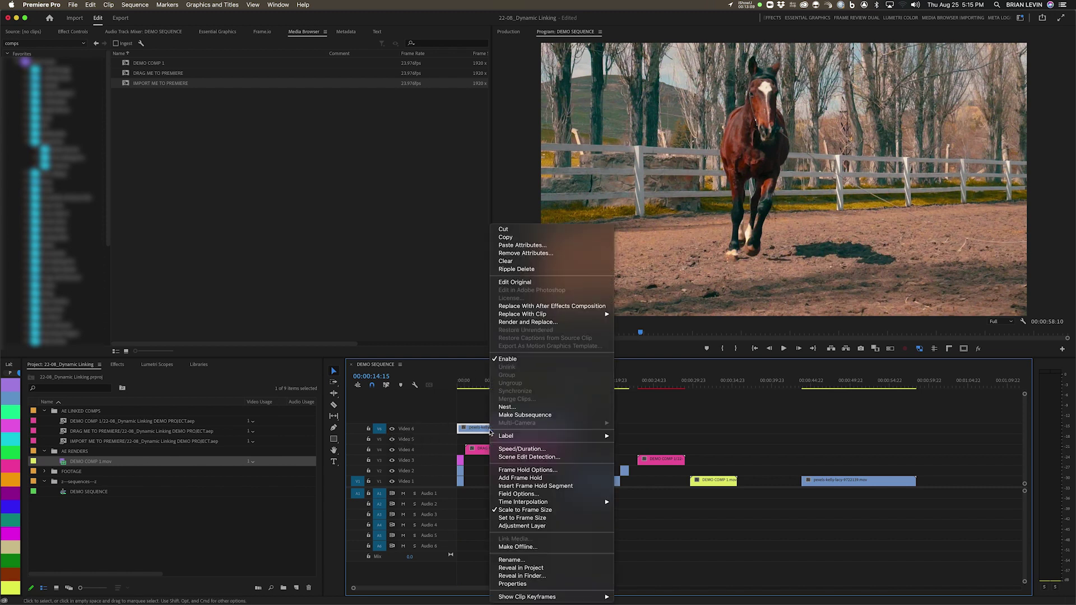
pyautogui.click(503, 229)
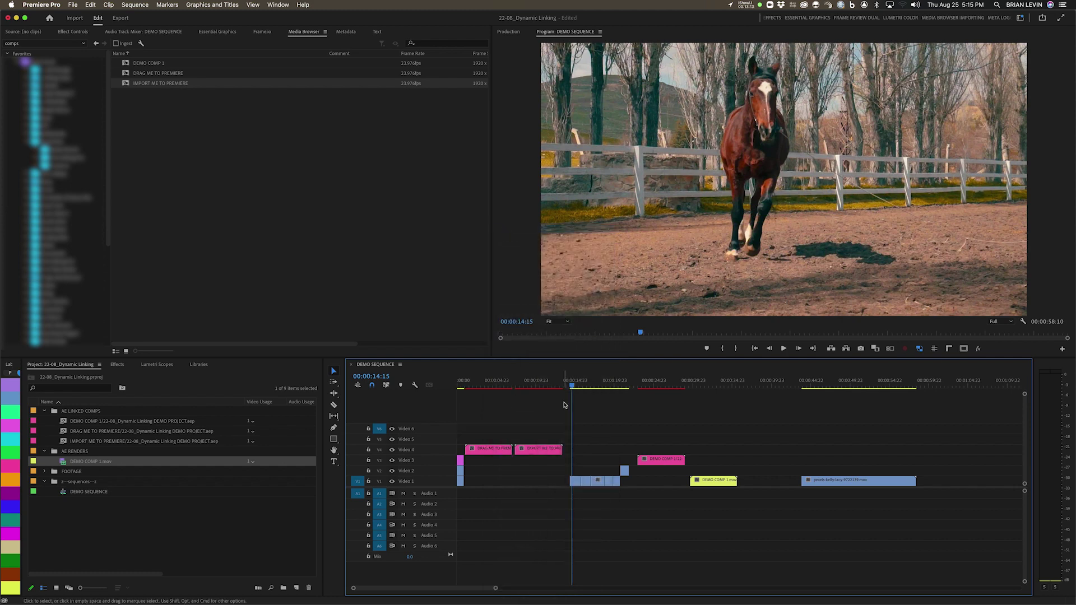
pyautogui.press('super+Tab')
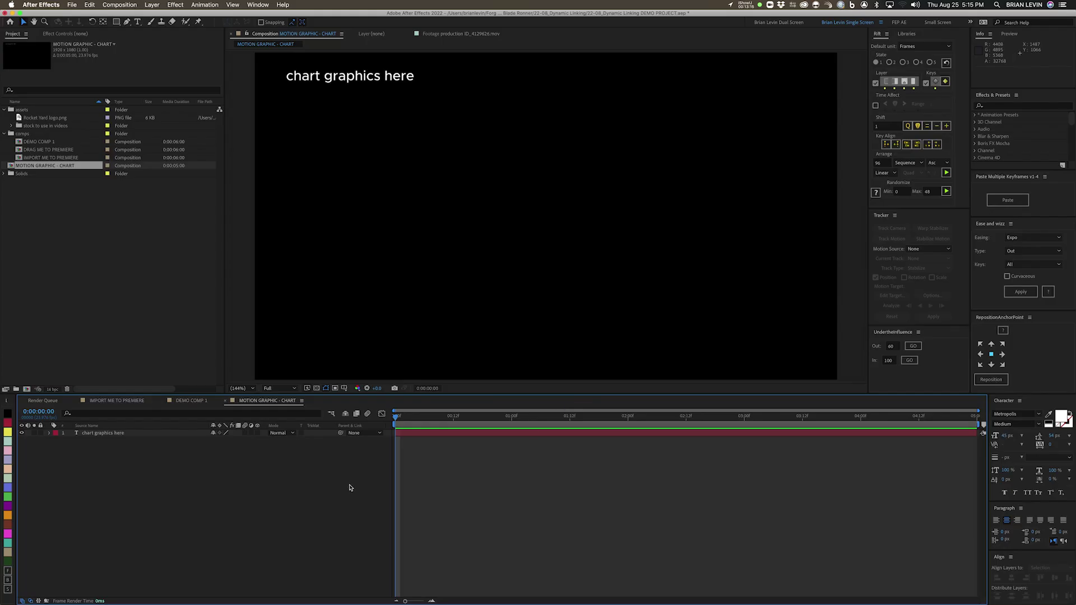
pyautogui.press('super+v')
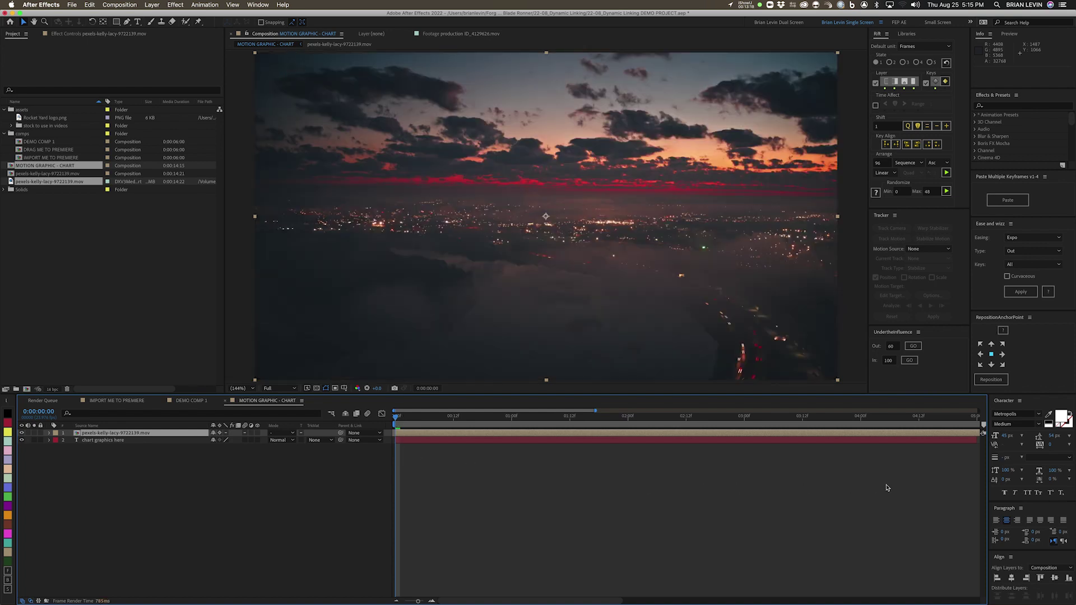
# Set the work area to end at the text layer's out point, 0:00:04:23, and trim the composition to it
pyautogui.press(';')
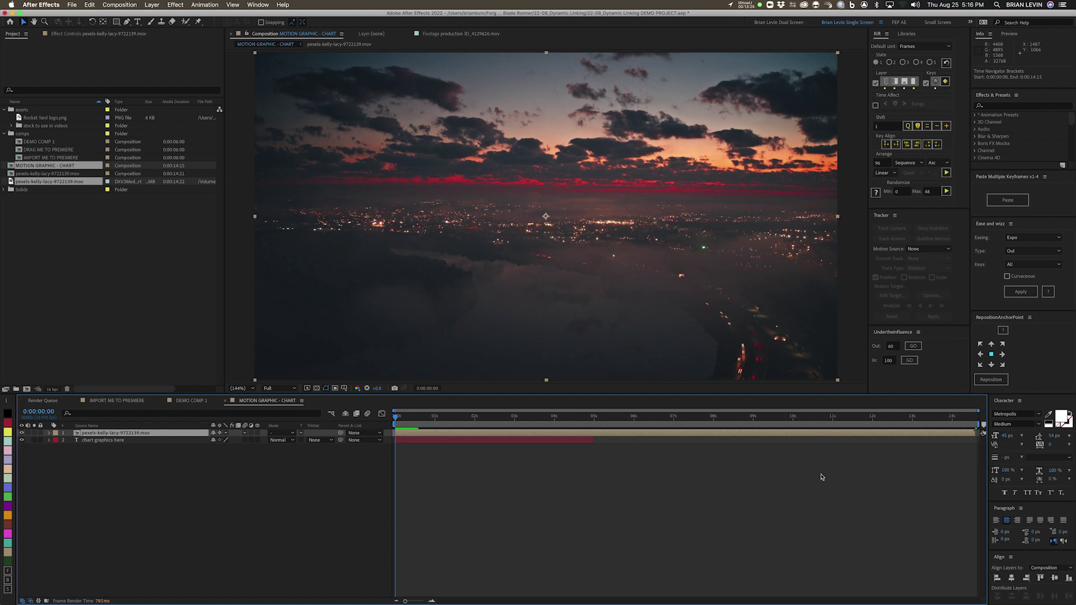
pyautogui.click(576, 442)
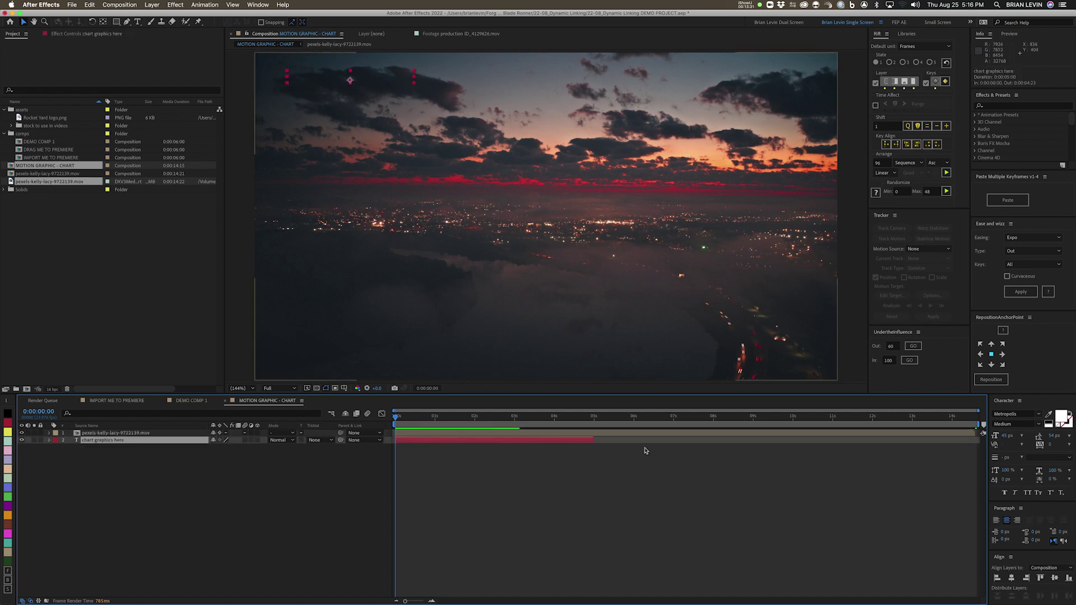
pyautogui.press('o')
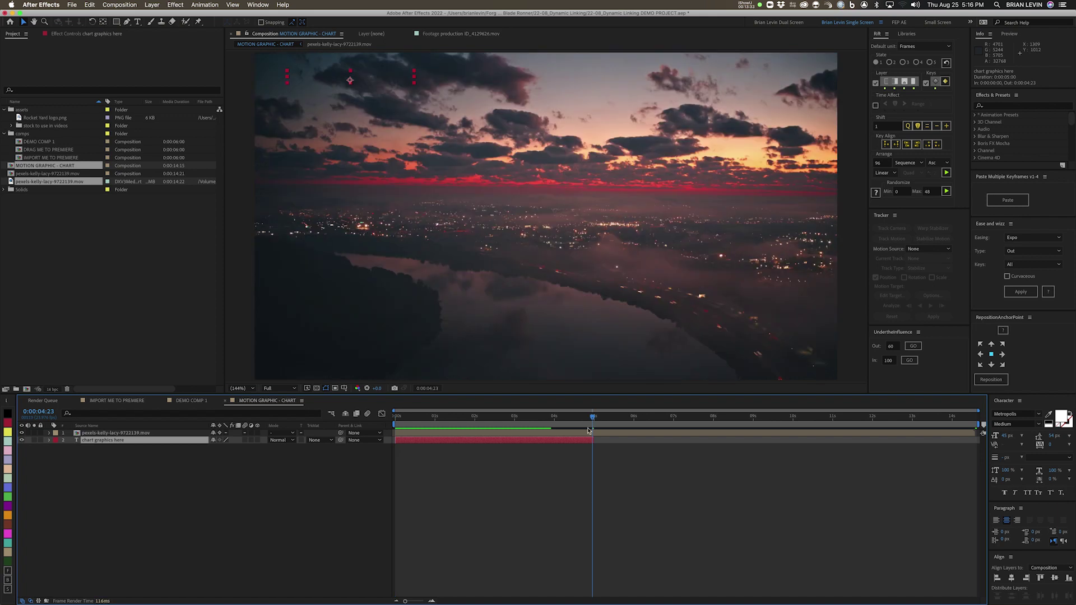
pyautogui.press('n')
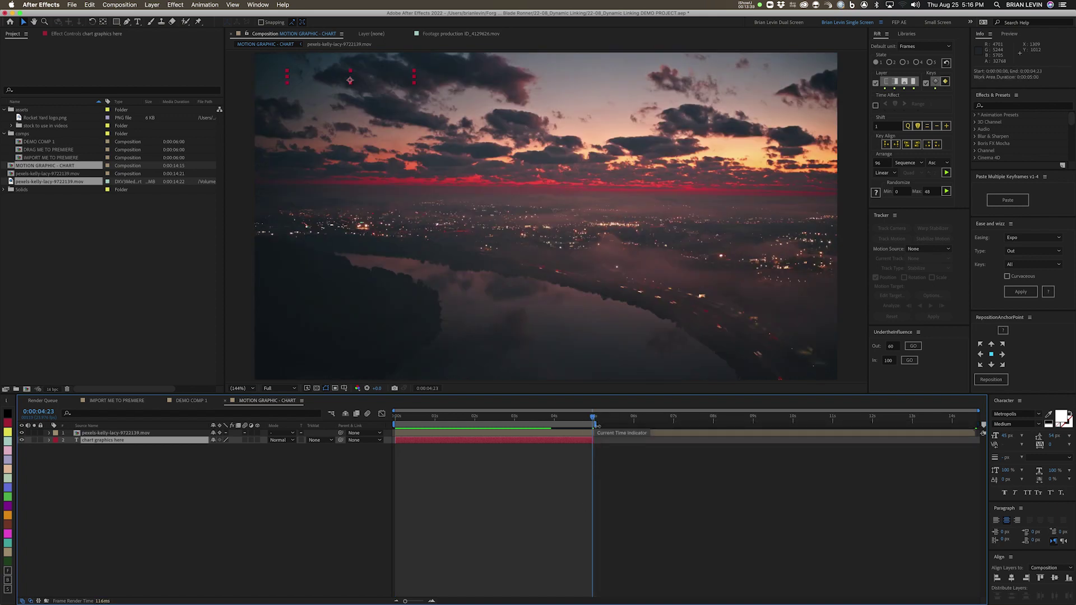
pyautogui.rightClick(569, 428)
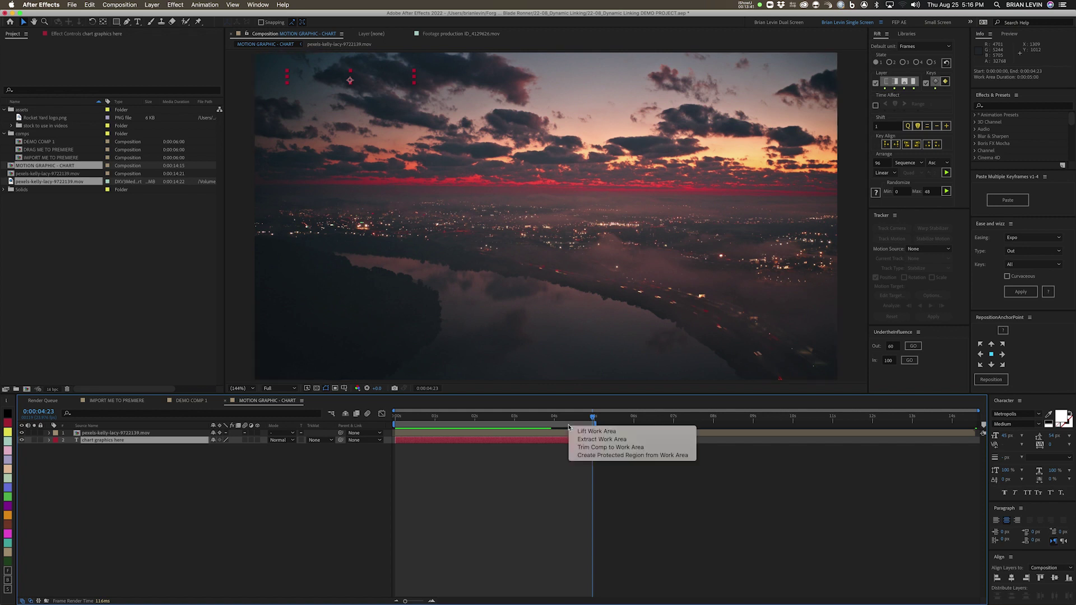
pyautogui.click(594, 447)
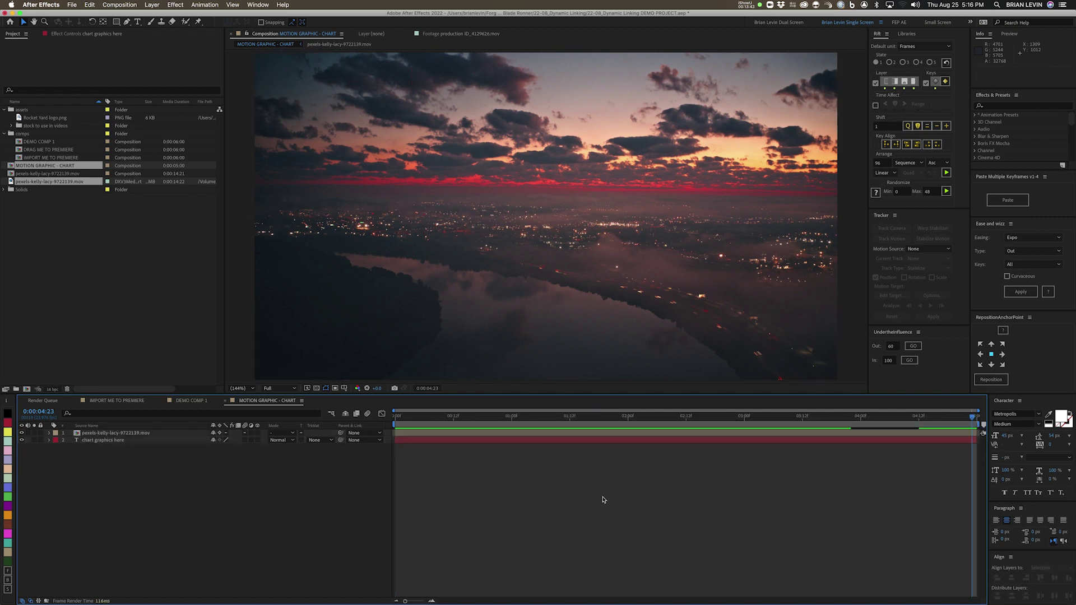
# Examine the contents of the pasted clip's nested composition and return to MOTION GRAPHIC - CHART
pyautogui.press('Home')
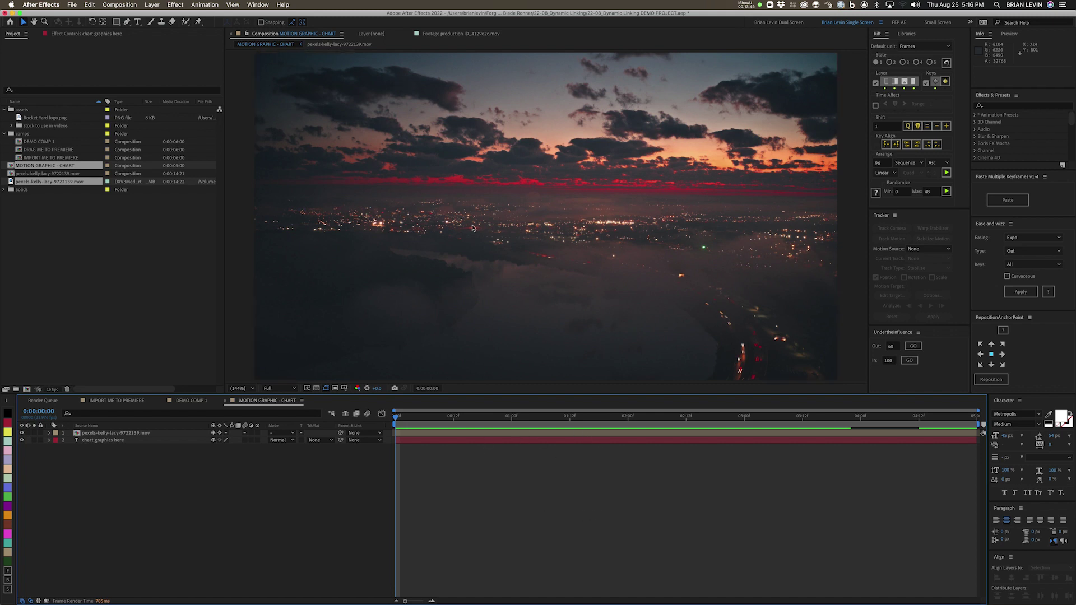
pyautogui.click(127, 435)
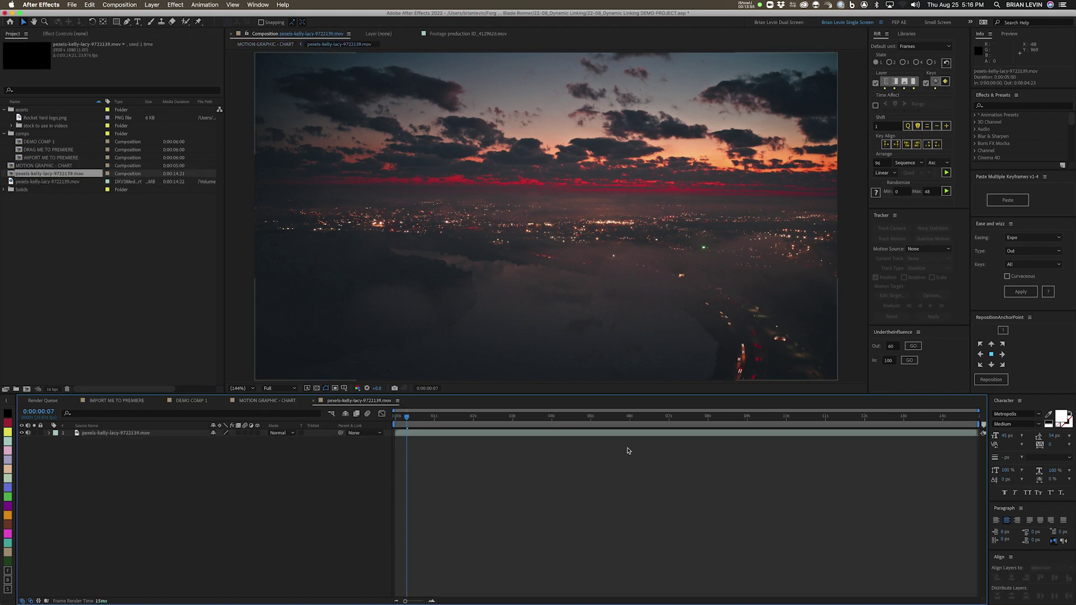
pyautogui.click(421, 473)
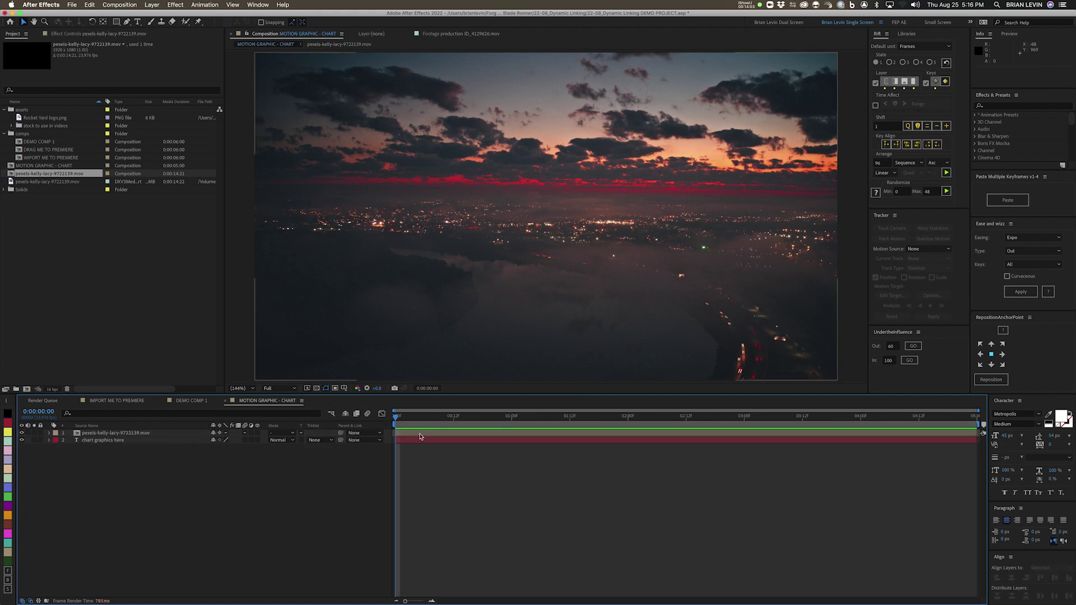
# Reveal the nested layer's source in the project and replace that layer with the original pexels-kelly-lacy-9722139.mov footage
pyautogui.click(419, 435)
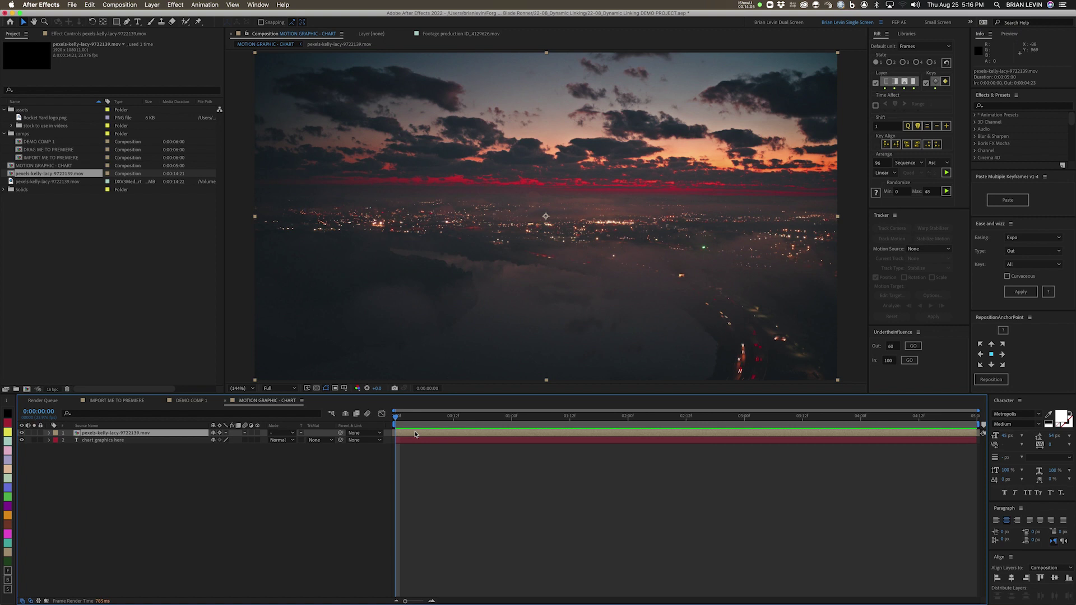
pyautogui.rightClick(415, 435)
pyautogui.moveTo(424, 523)
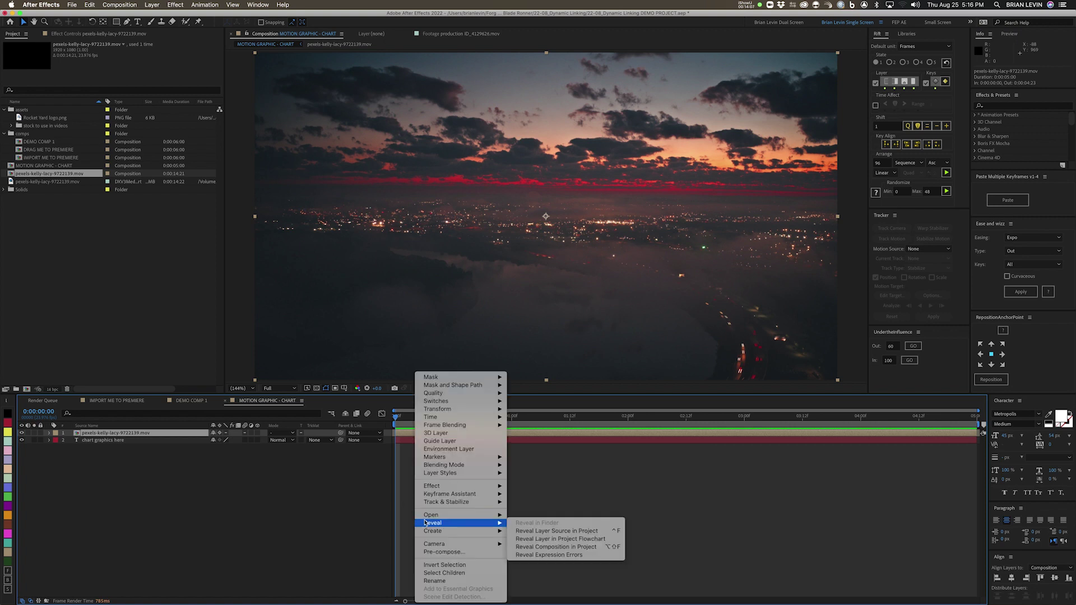
pyautogui.click(543, 531)
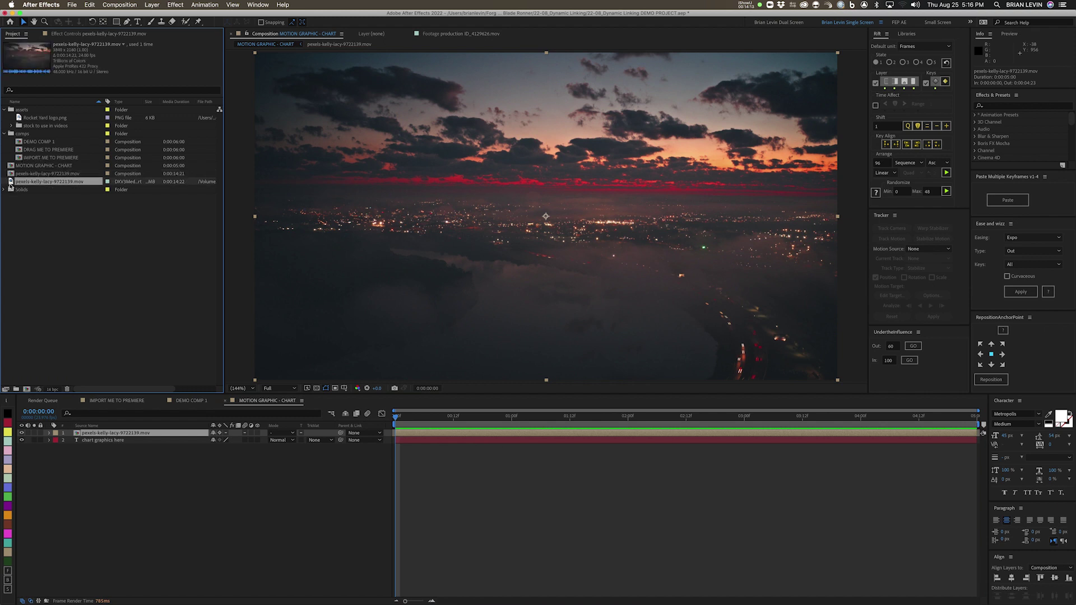
pyautogui.moveTo(12, 182); pyautogui.dragTo(129, 434)
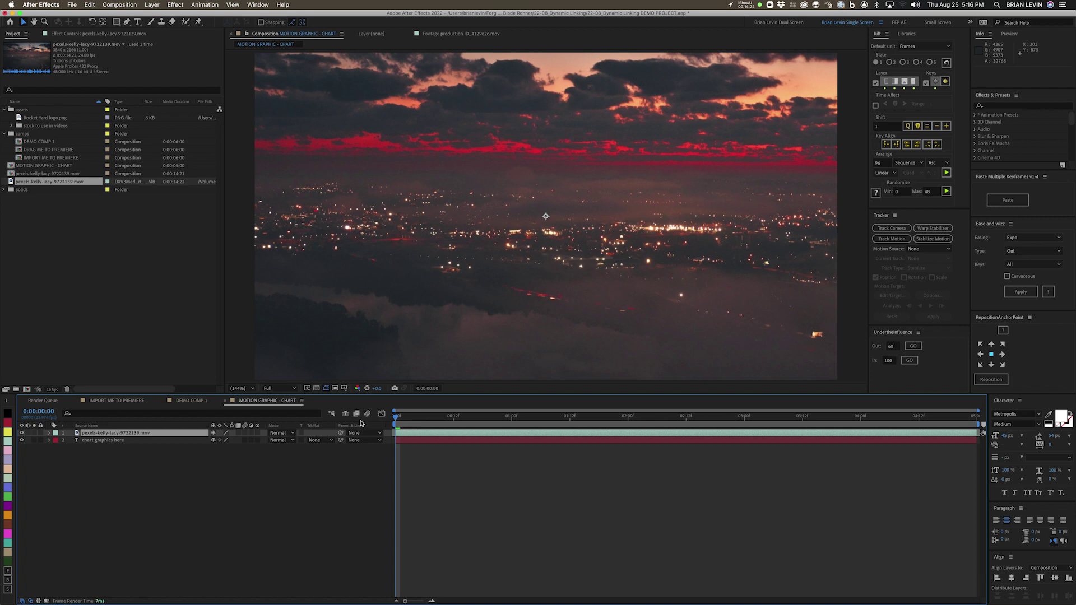
# Set the scale of the pexels-kelly-lacy-9722139.mov layer to 50%
pyautogui.press('s')
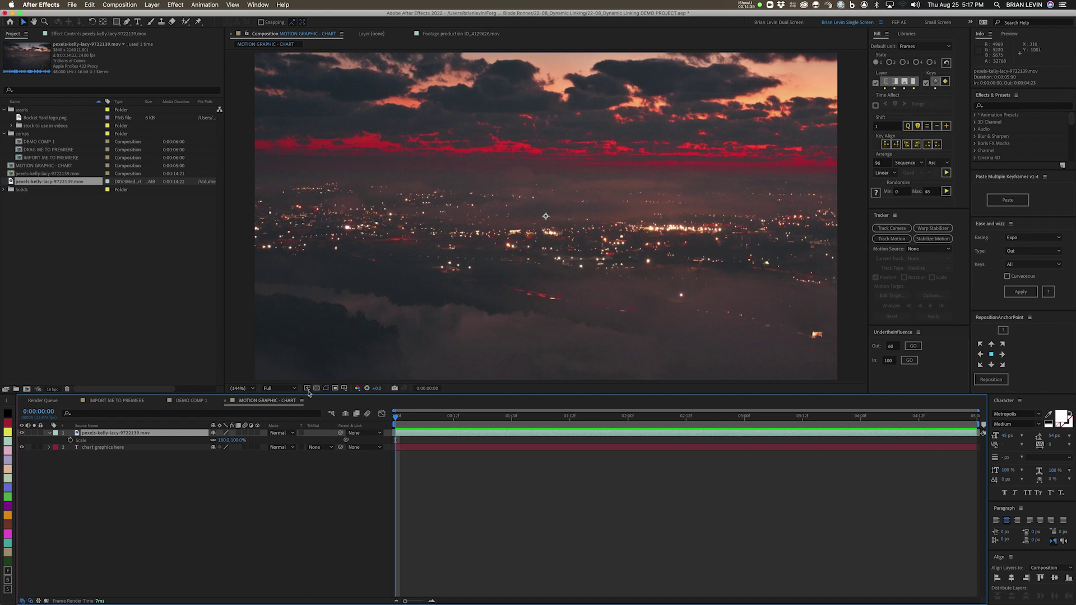
pyautogui.click(225, 441)
pyautogui.write('50')
pyautogui.press('Return')
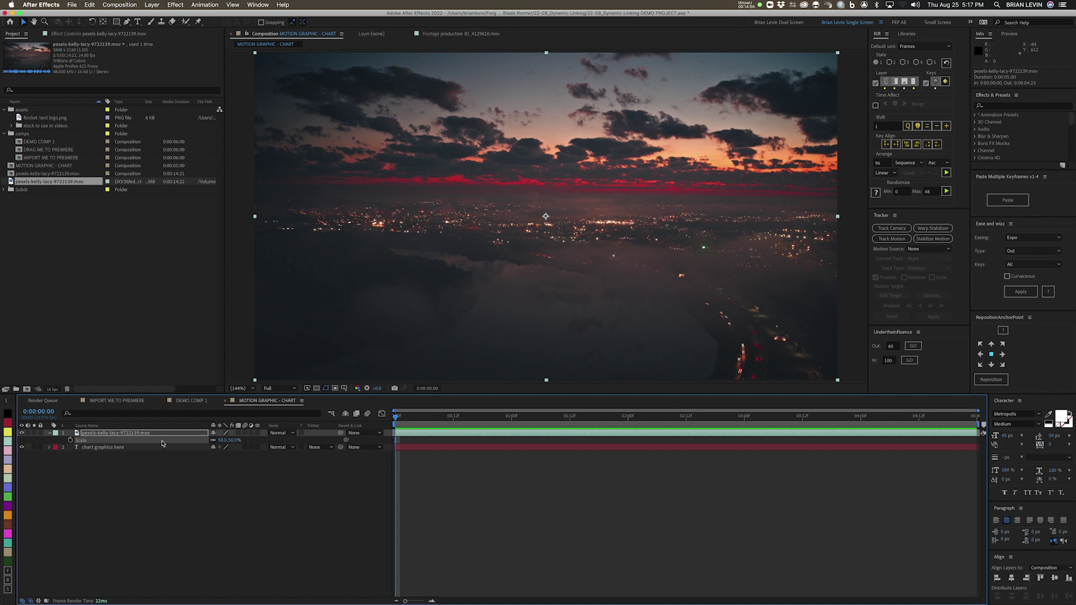
# Undo the scale change and the earlier layer replacement, composition trim and paste in MOTION GRAPHIC - CHART
pyautogui.press('super+shift+x')
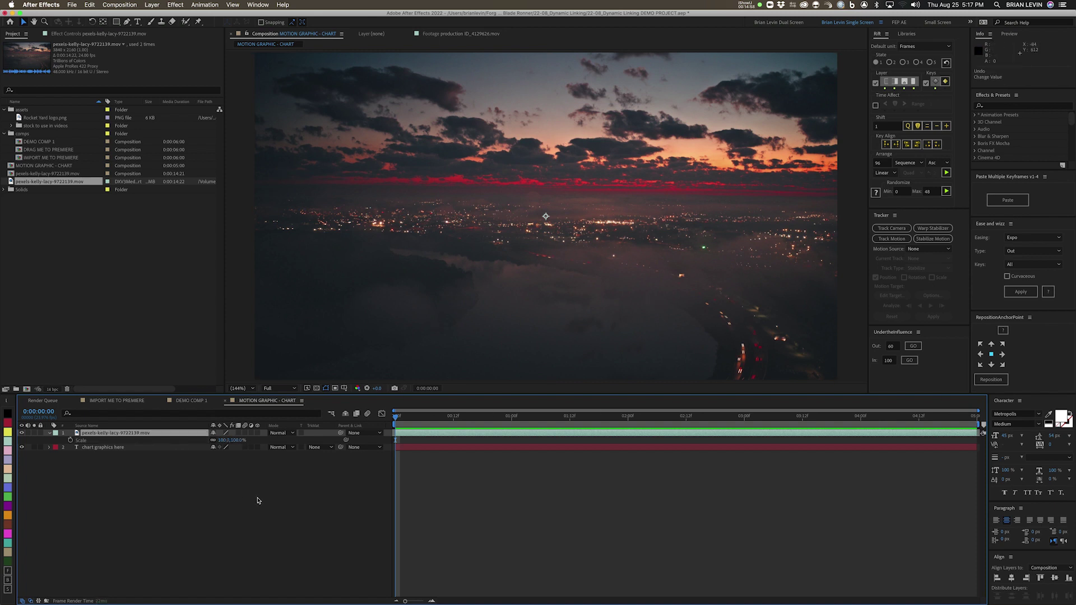
pyautogui.press('super+z')
pyautogui.press('super+z')
pyautogui.press('super+z')
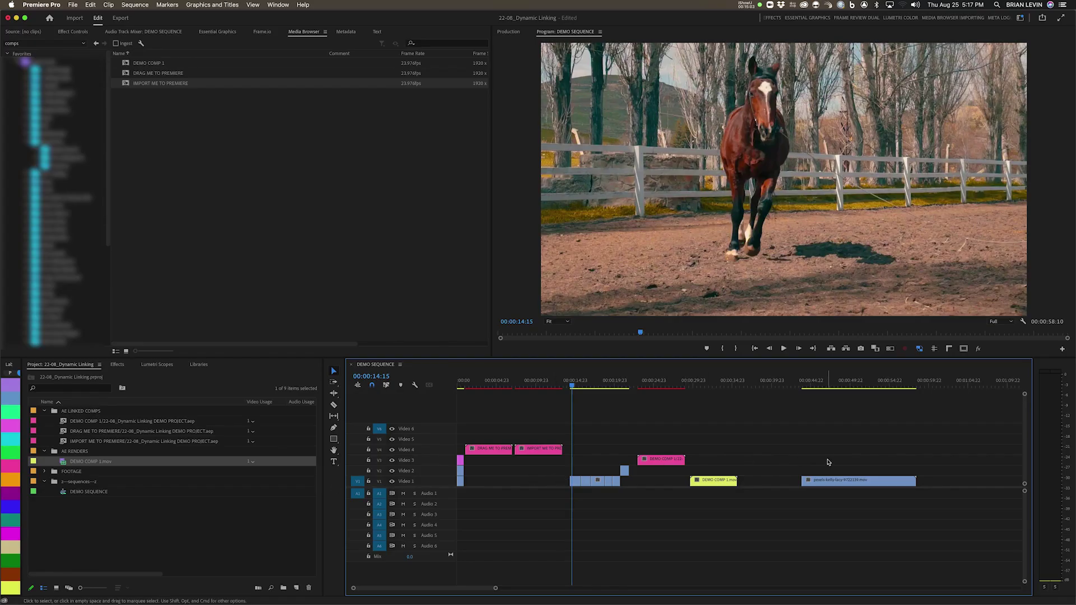
# In Premiere Pro, apply Set to Frame Size to the pexels-kelly-lacy-9722139.mov clip on Video 1 and inspect its Scale property
pyautogui.click(820, 464)
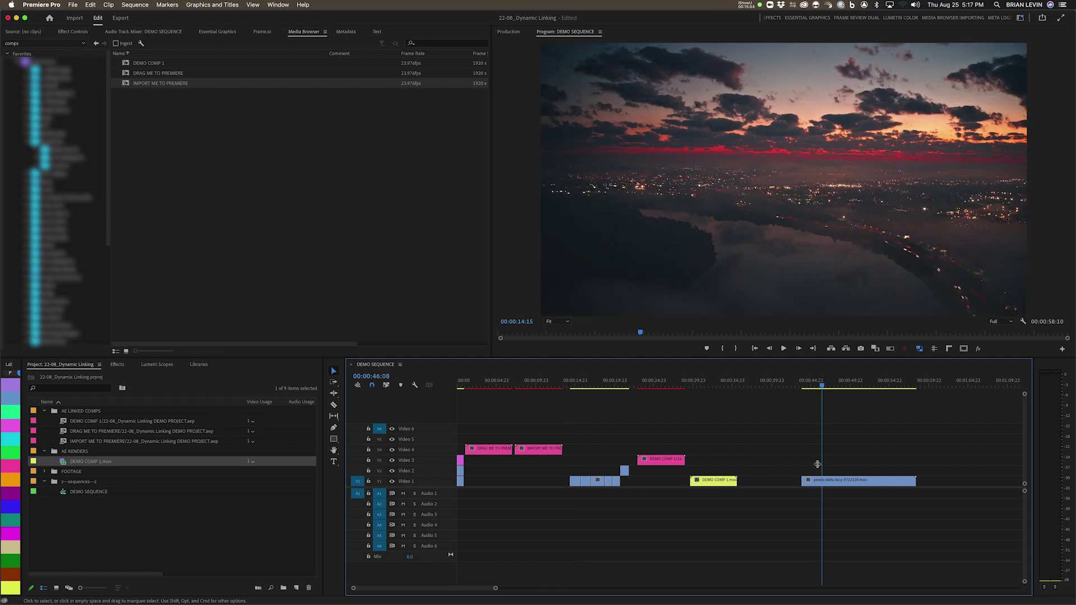
pyautogui.scroll(5, 829, 492)
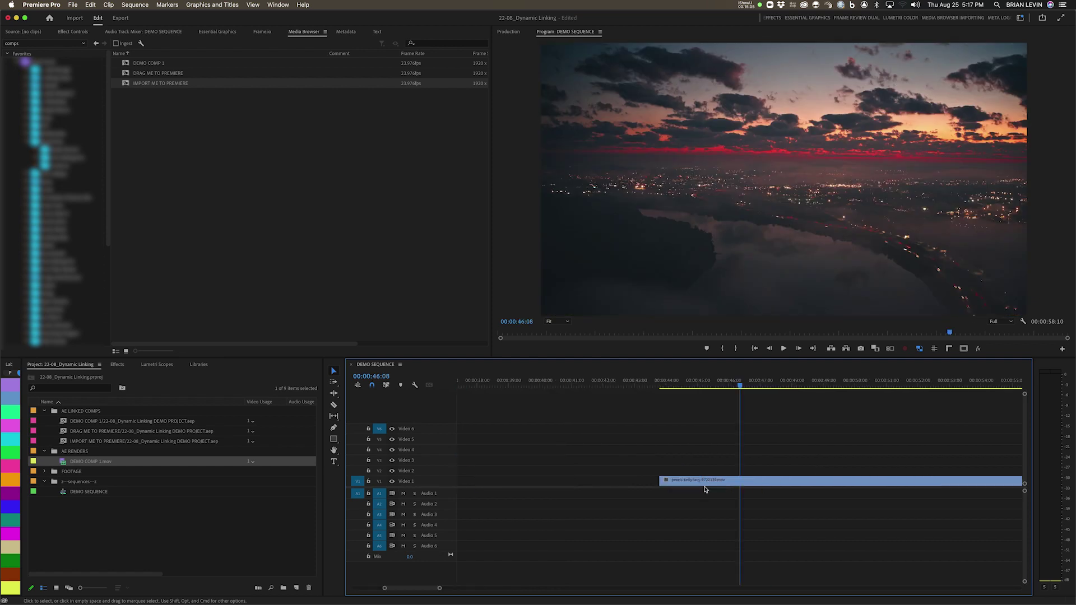
pyautogui.rightClick(754, 482)
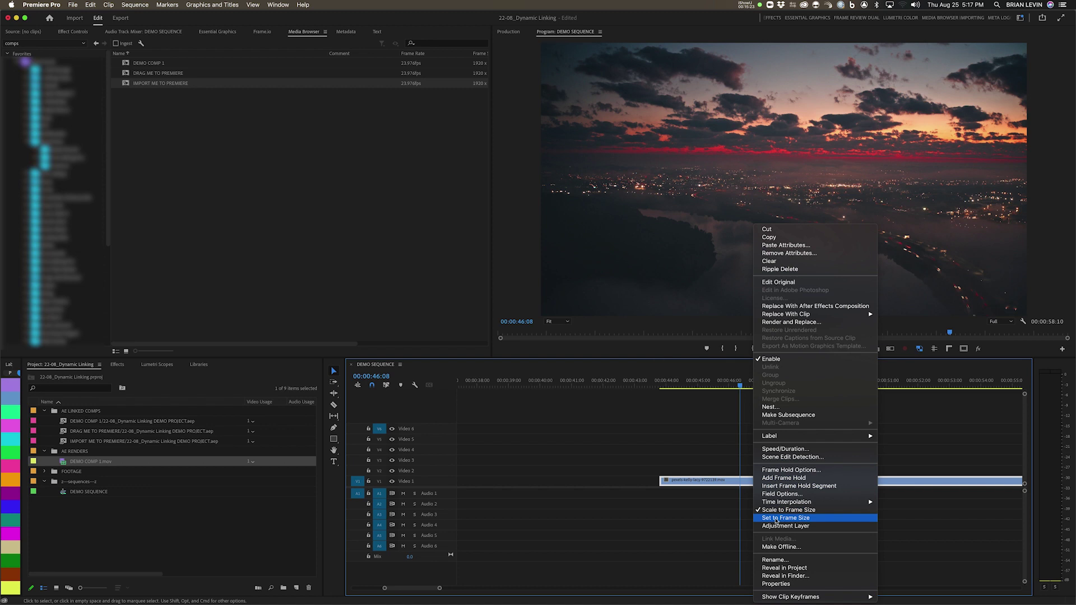
pyautogui.click(773, 519)
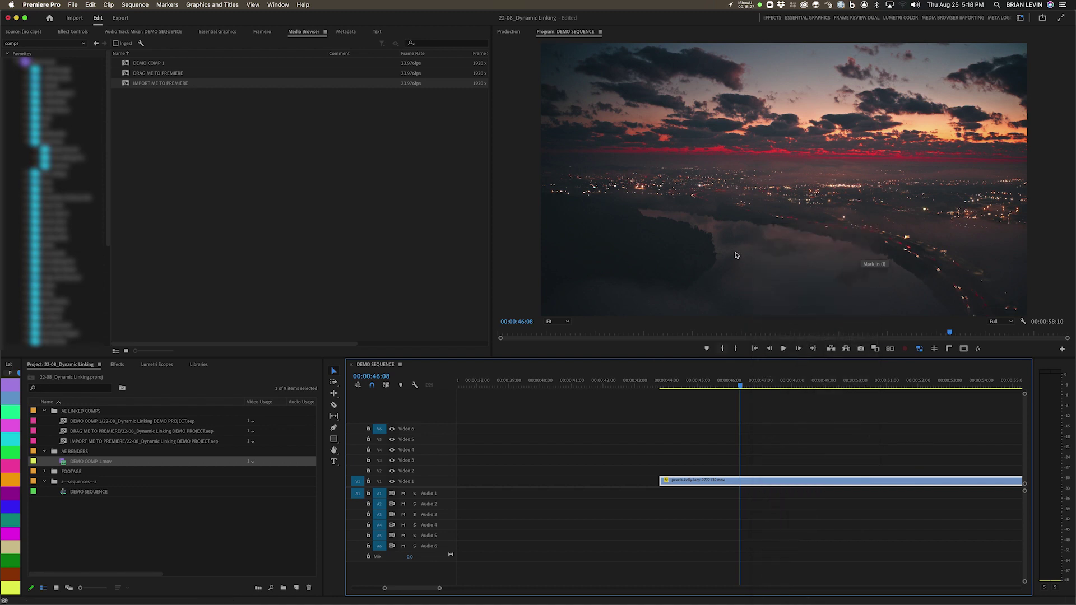
pyautogui.click(73, 32)
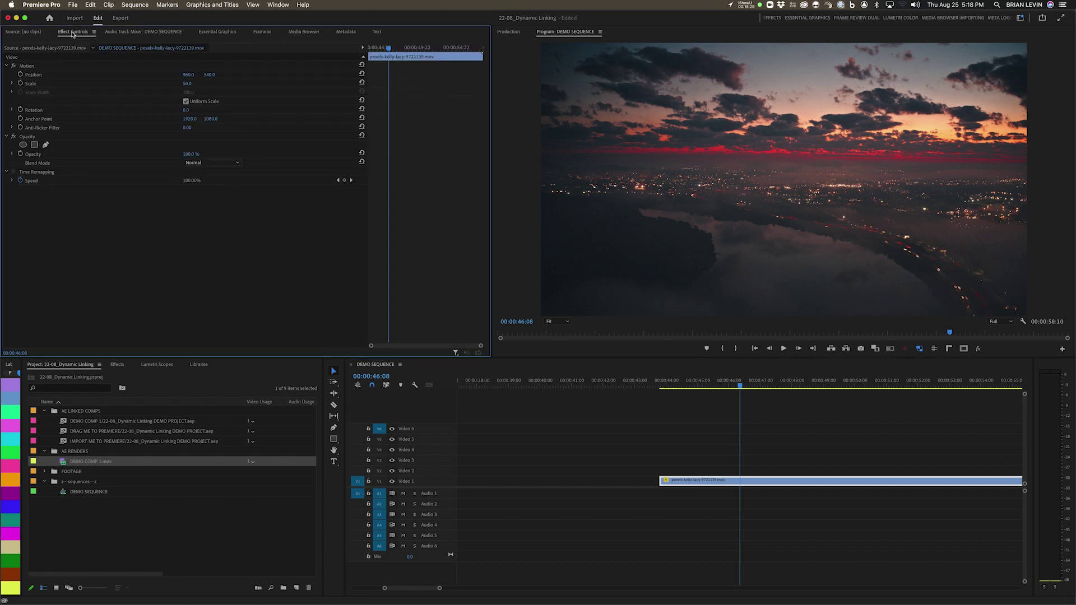
pyautogui.click(32, 85)
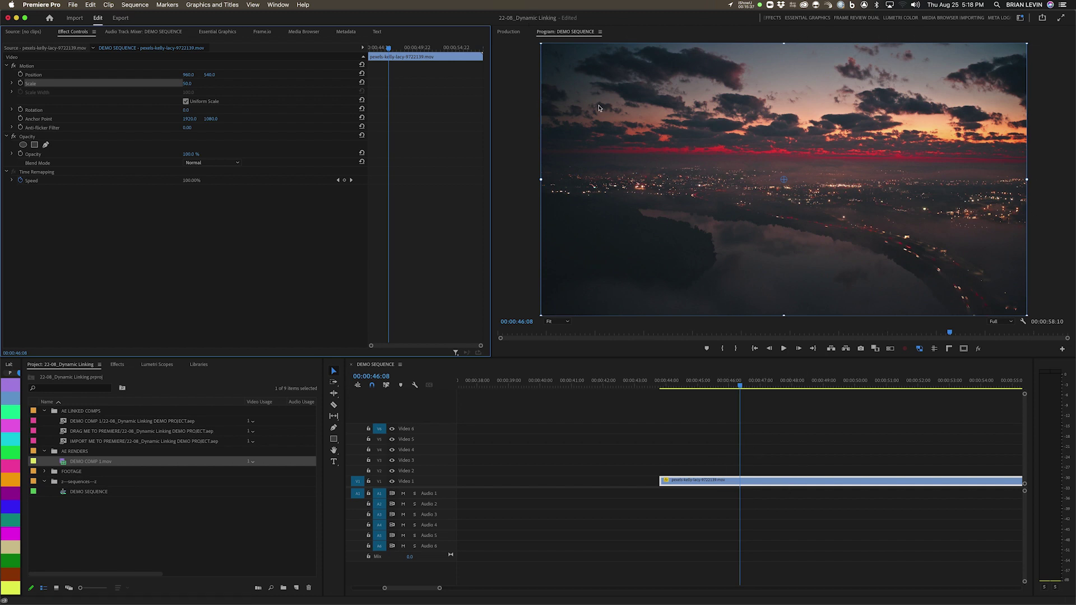
# Duplicate the frame-sized clip to the start of Video 6, cut that copy, and paste it into MOTION GRAPHIC - CHART in After Effects
pyautogui.click(717, 451)
pyautogui.press('-')
pyautogui.press('-')
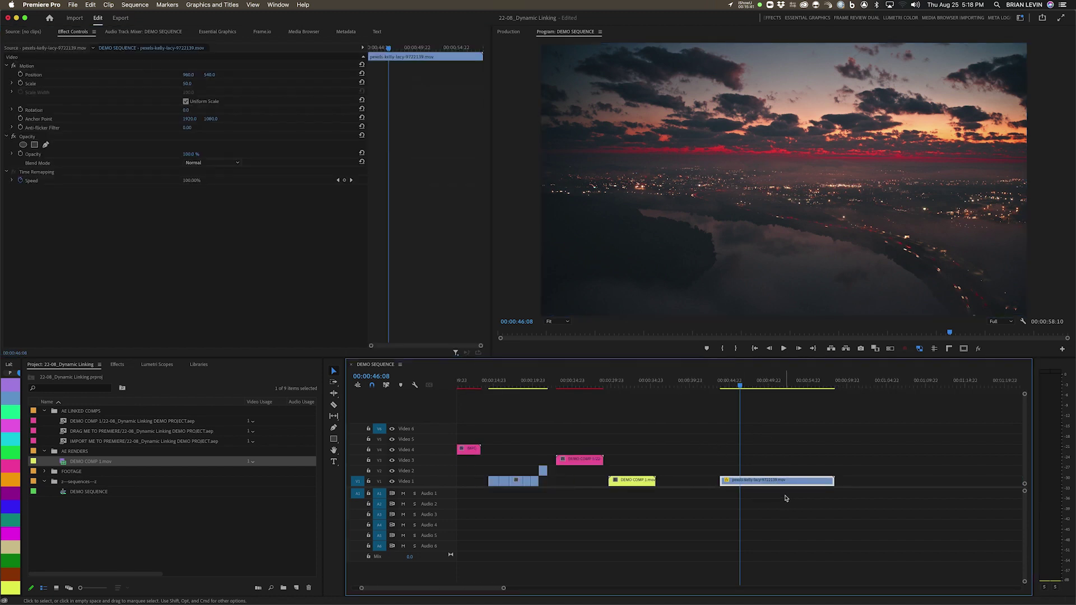
pyautogui.press('Home')
pyautogui.press('super+v')
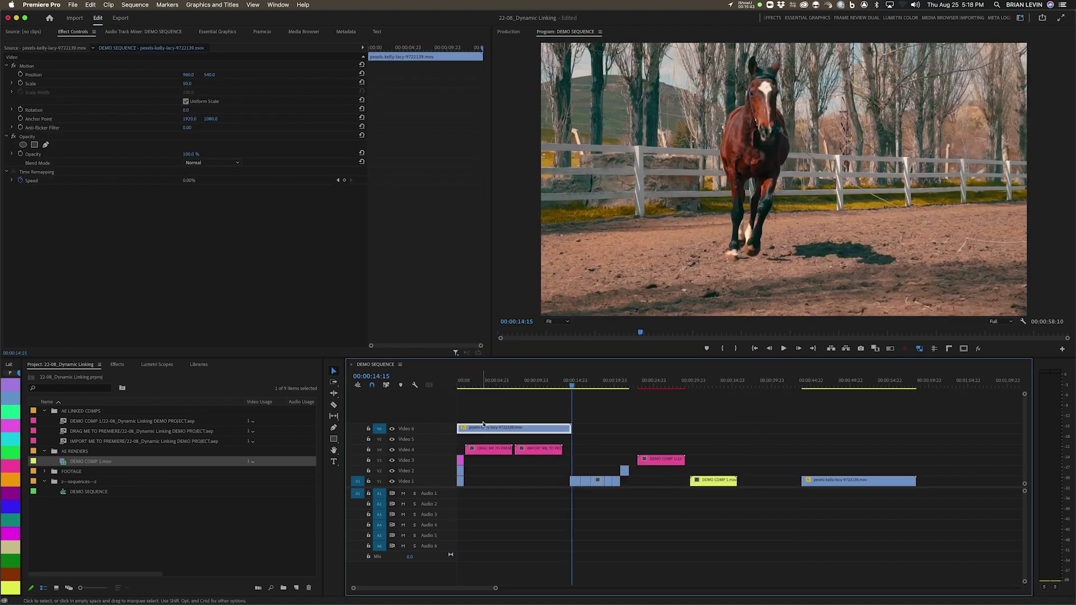
pyautogui.press('super+Tab')
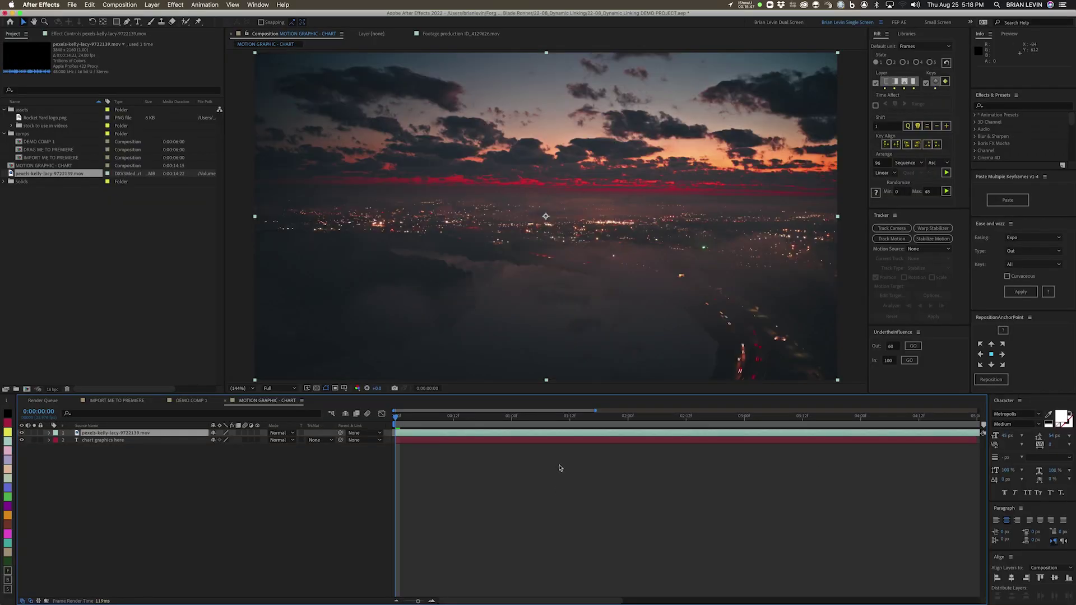
# End the work area at the text layer's out point, 0:00:04:23, and trim the composition to it
pyautogui.click(857, 441)
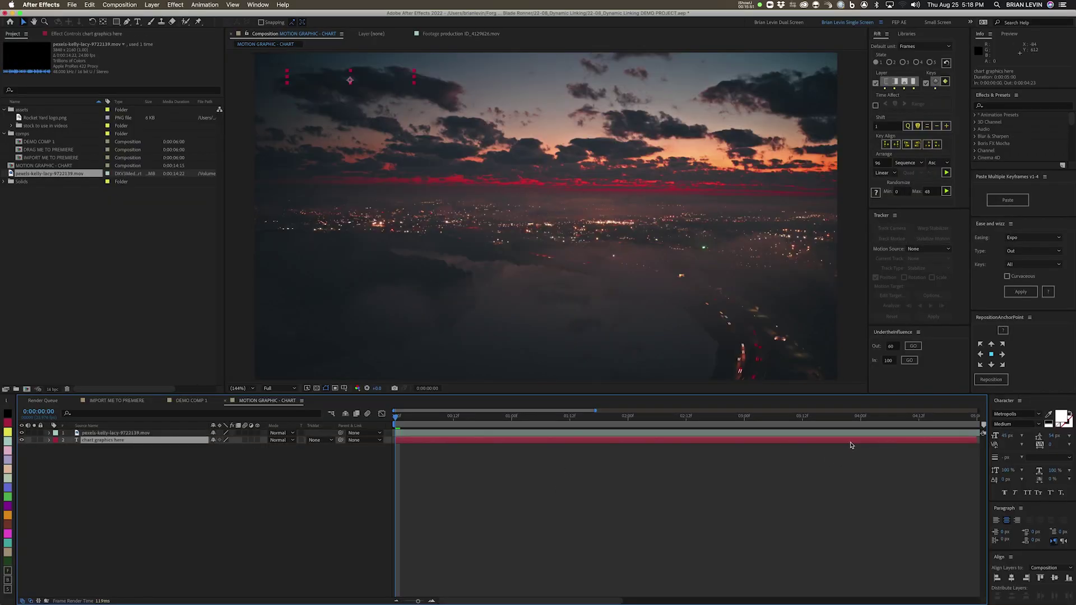
pyautogui.press('End')
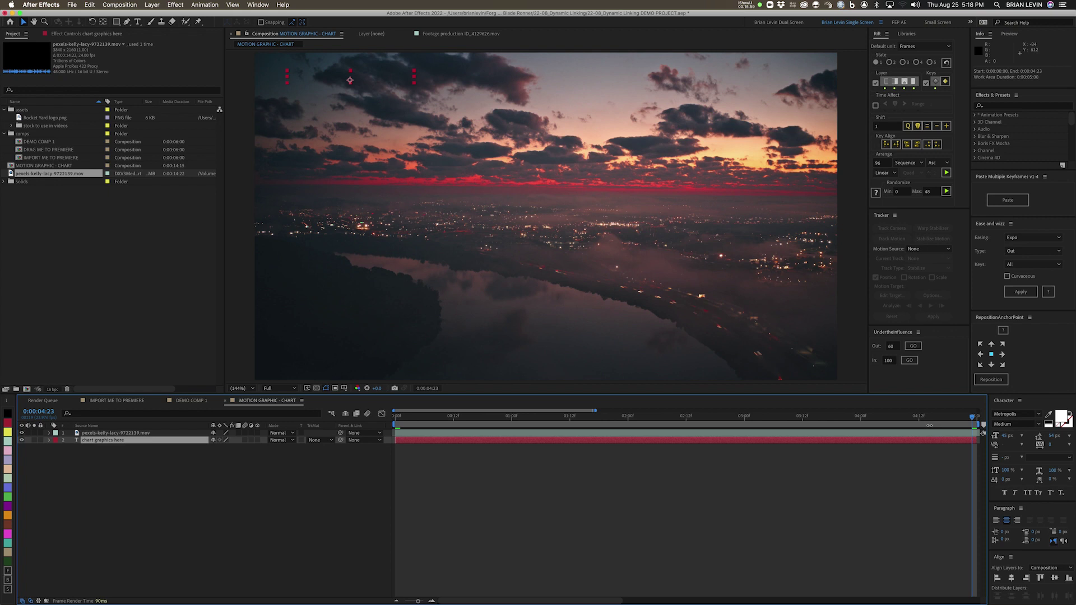
pyautogui.rightClick(930, 426)
pyautogui.click(946, 449)
pyautogui.press('Home')
pyautogui.click(628, 540)
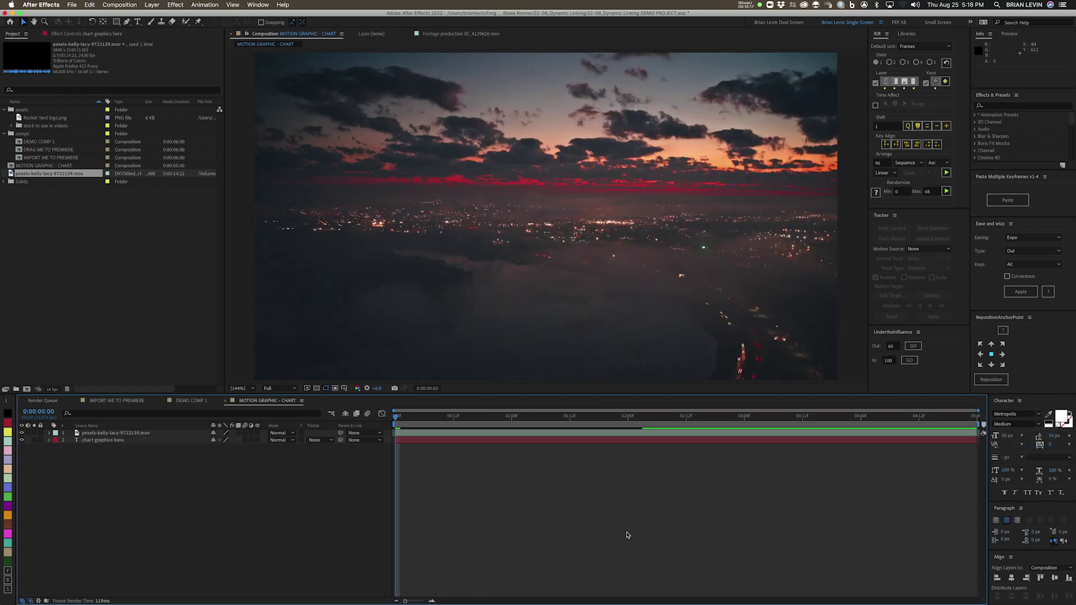
# Reveal the pasted footage layer's Scale property and check its value and source
pyautogui.click(610, 434)
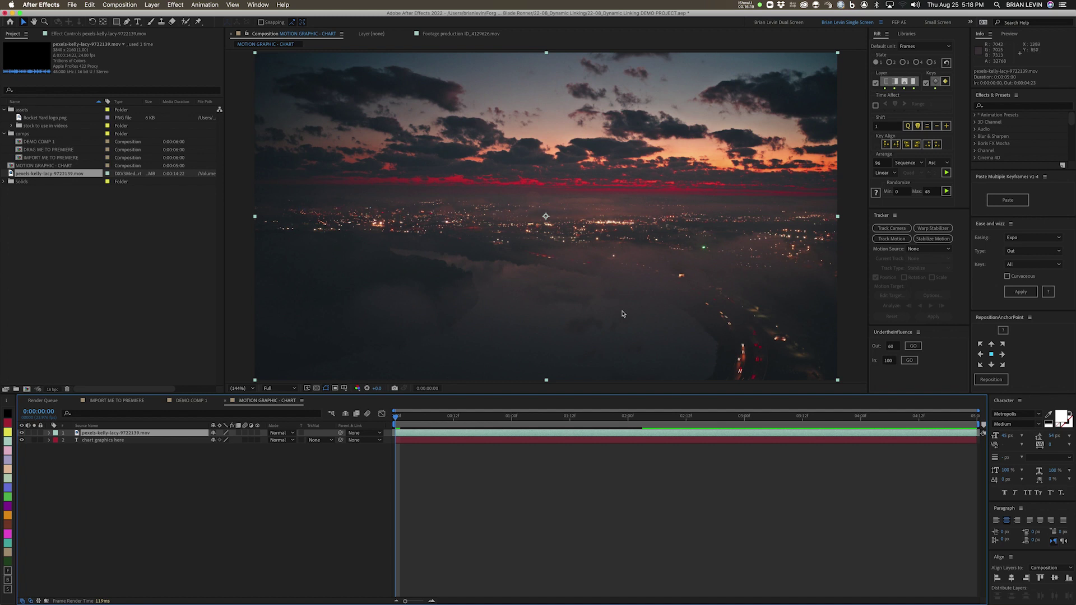
pyautogui.press('s')
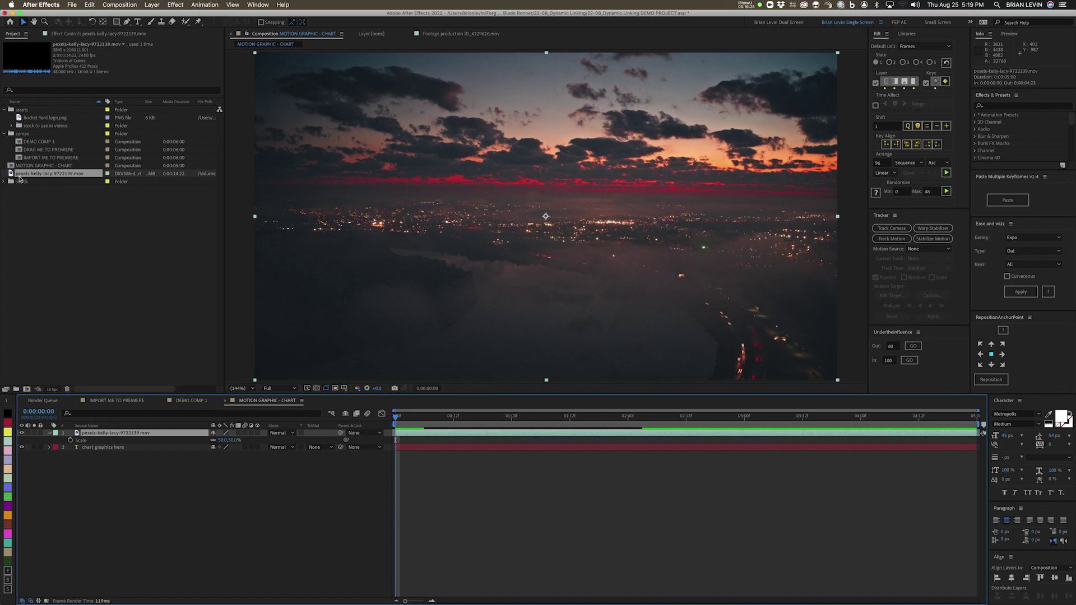
pyautogui.click(298, 509)
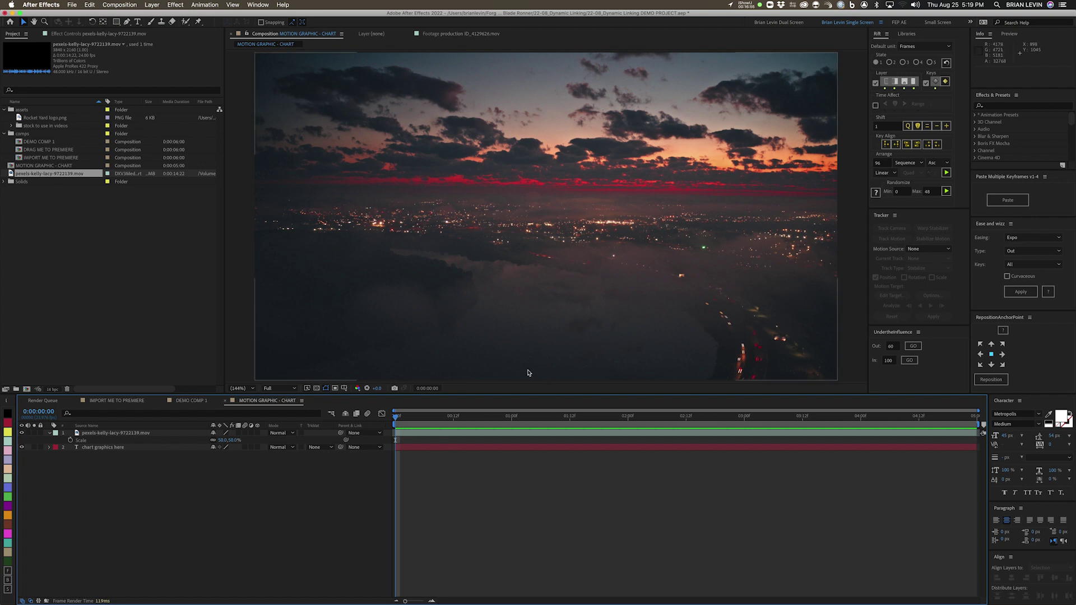
# Add a composition-sized solid above the footage and scale it down around its centre to about half size
pyautogui.press('super+y')
pyautogui.press('Return')
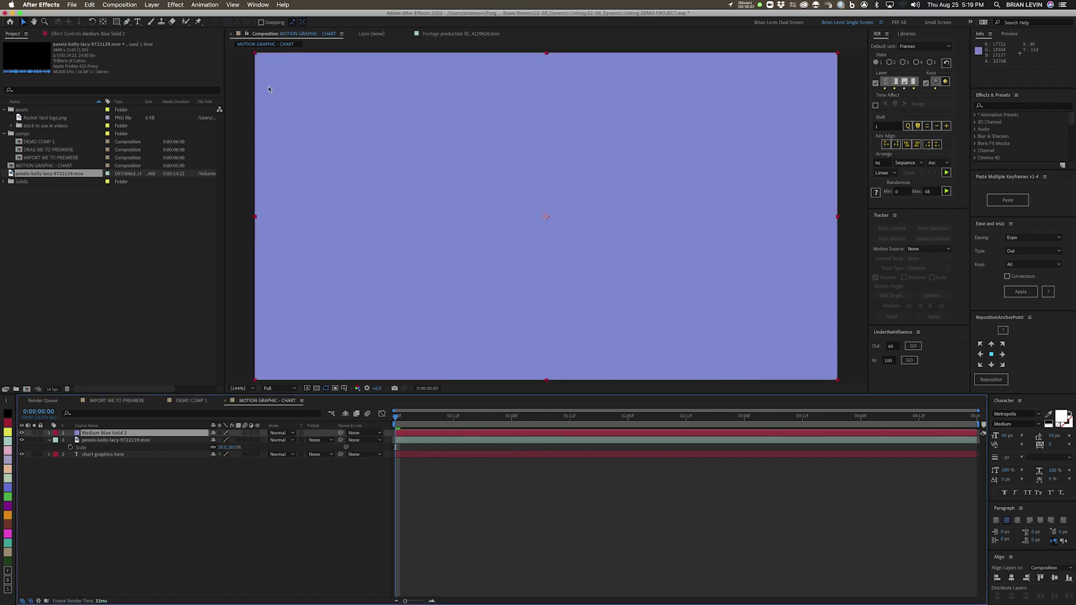
pyautogui.moveTo(256, 57); pyautogui.dragTo(401, 135)
# Bring the MOTION GRAPHIC - CHART composition from After Effects into the Premiere Pro project as a linked composition
pyautogui.hotkey('ctrl', 'alt', 'Right')
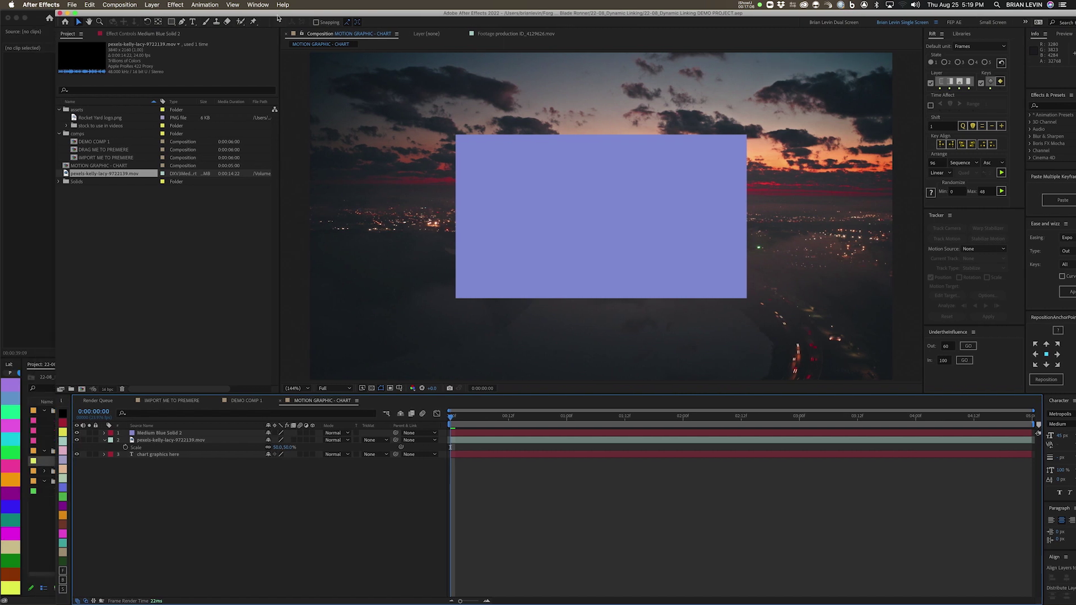
pyautogui.click(476, 167)
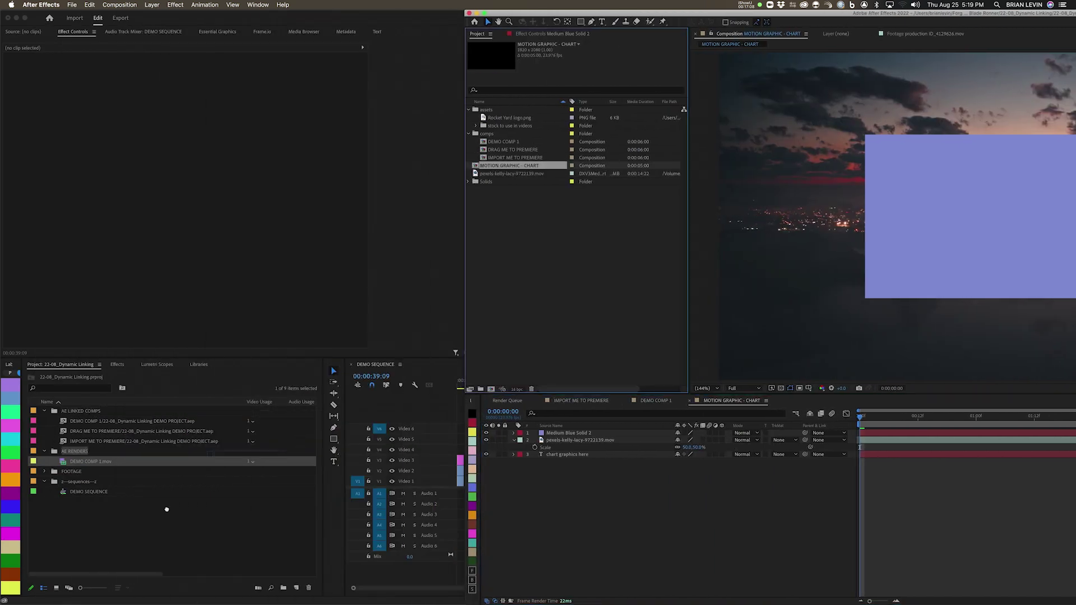
pyautogui.moveTo(157, 532); pyautogui.dragTo(163, 533)
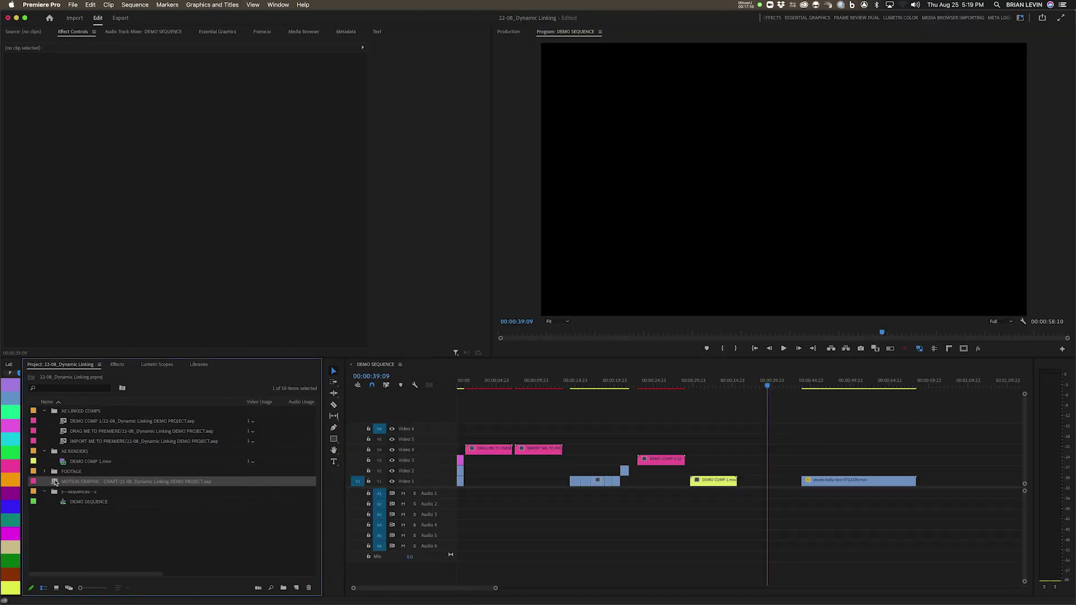
# Place the linked MOTION GRAPHIC - CHART composition on Video 3 at 00:00:39:09 and preview it at 00:00:40:19
pyautogui.moveTo(439, 412); pyautogui.dragTo(778, 446)
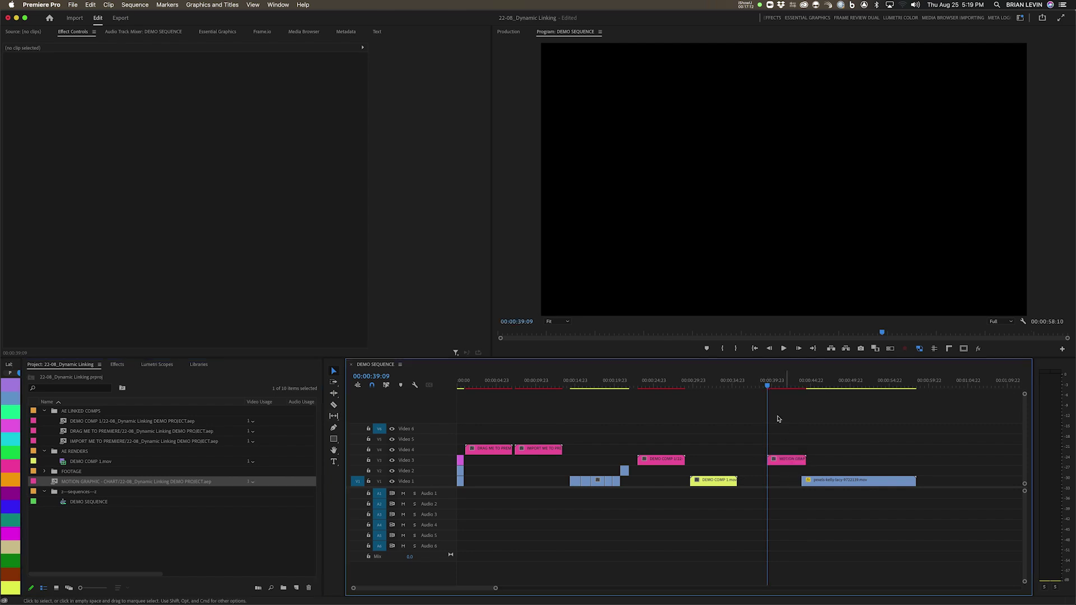
pyautogui.click(778, 382)
pyautogui.press('=')
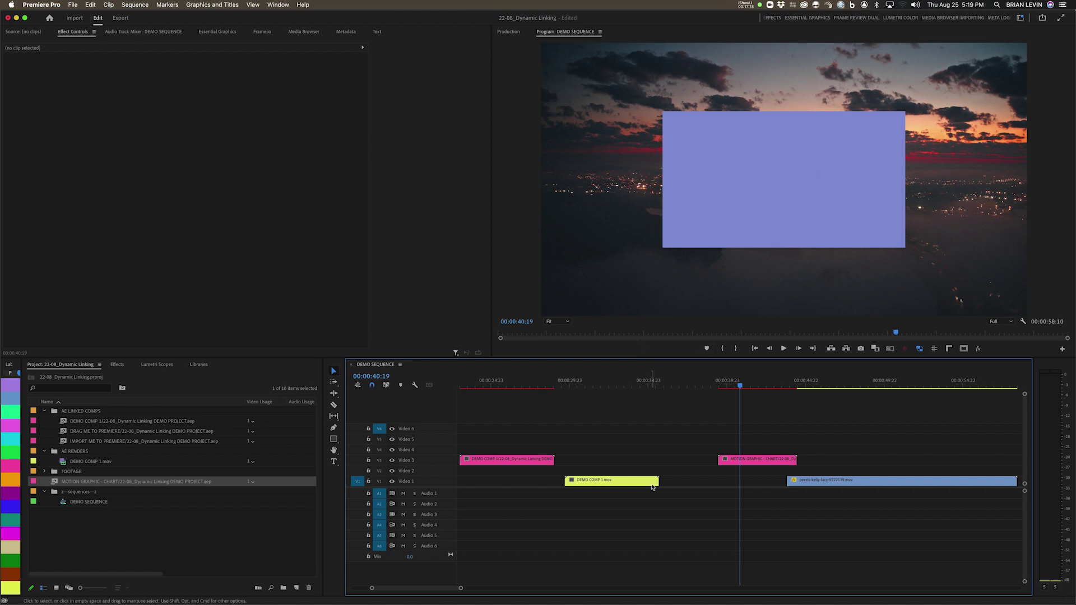
# Change the solid's color to light green in After Effects and return to Premiere Pro to view the linked clip
pyautogui.press('super+Tab')
pyautogui.click(483, 14)
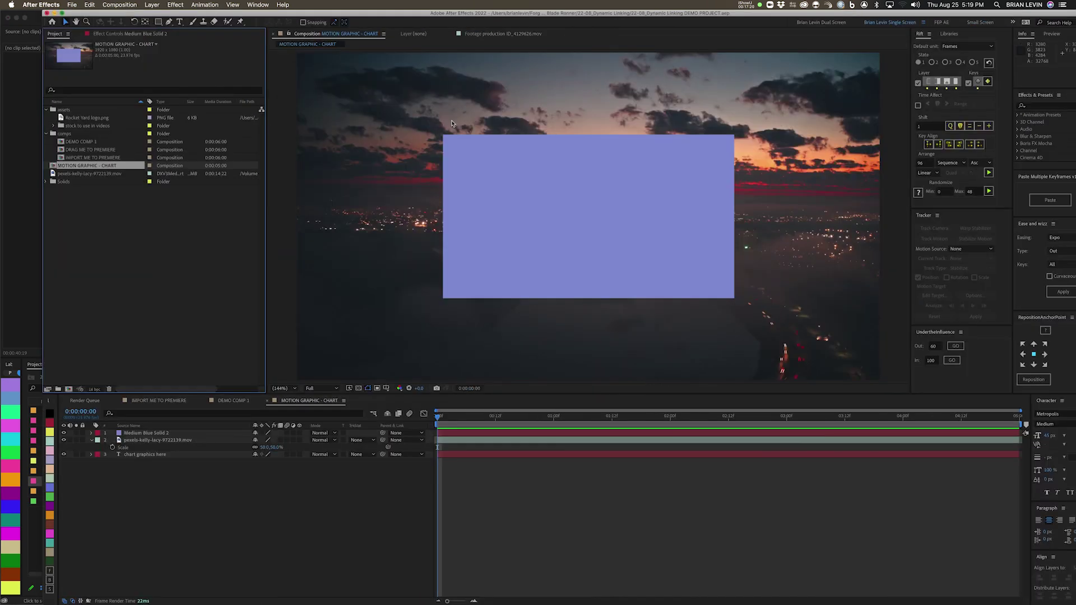
pyautogui.press('super+shift+y')
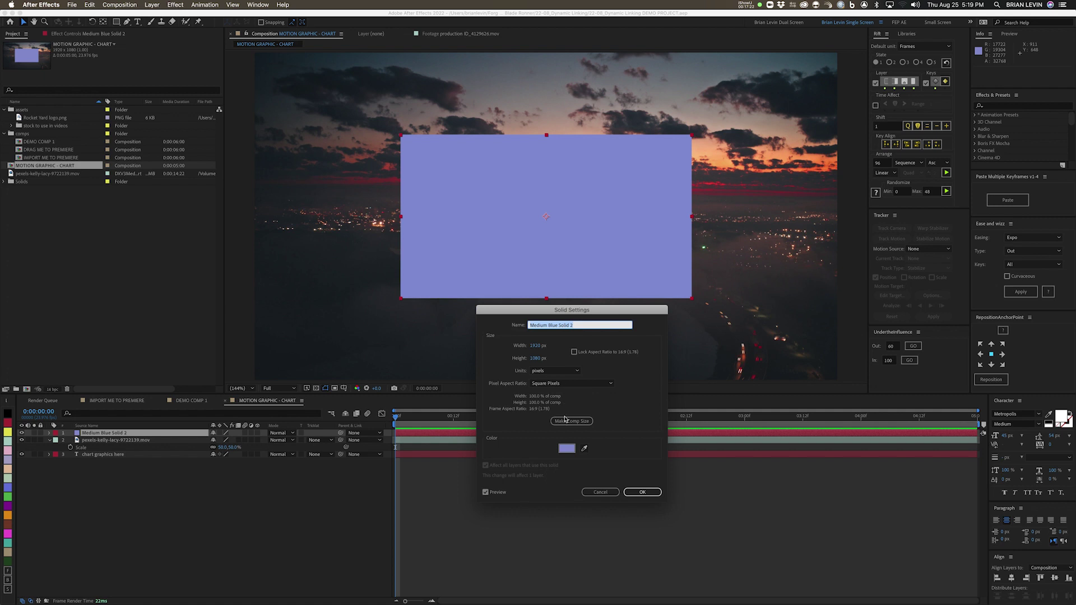
pyautogui.click(567, 448)
pyautogui.moveTo(425, 101); pyautogui.dragTo(422, 140)
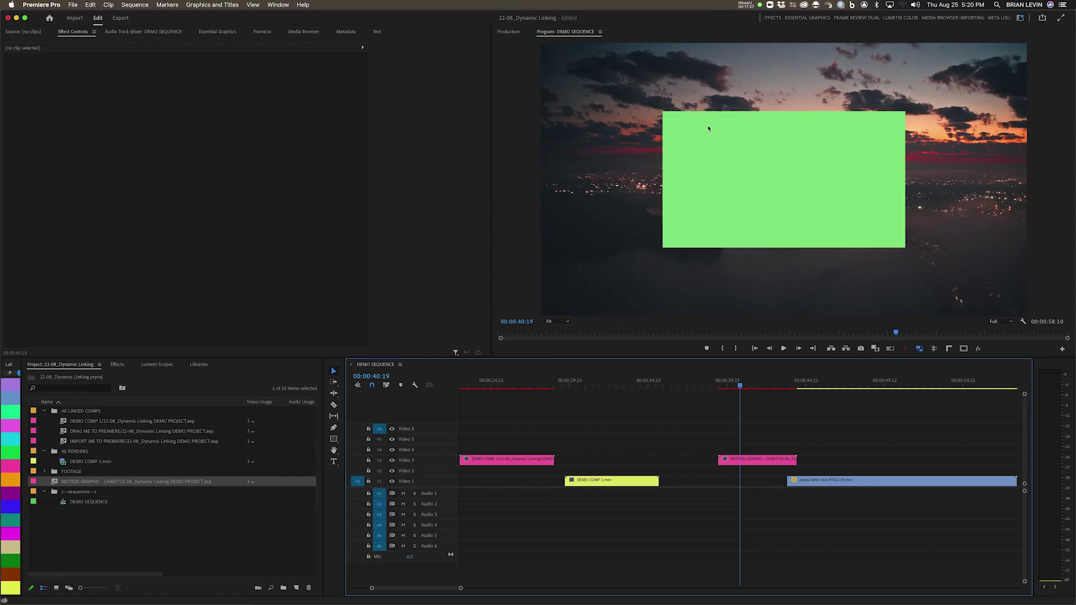